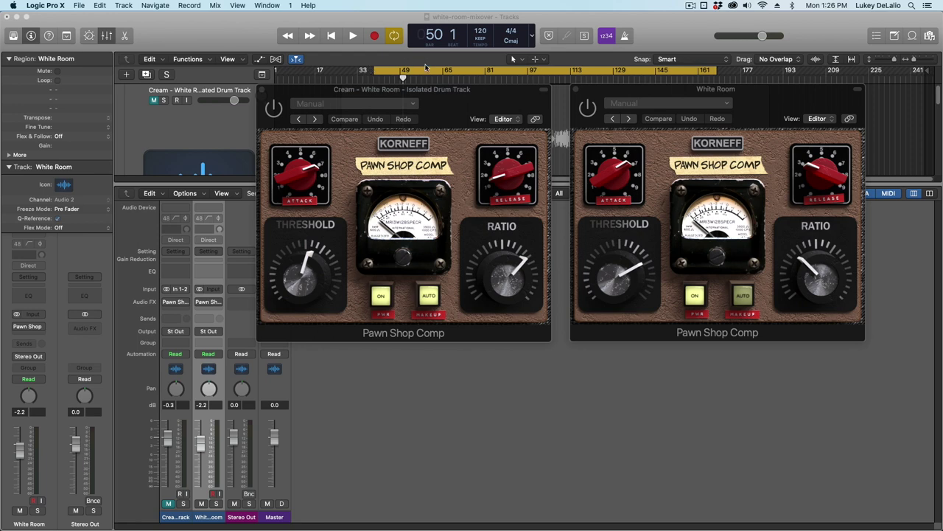
# Disable cycle mode and play a passage of the White Room track with the Cream track muted.
pyautogui.click(394, 36)
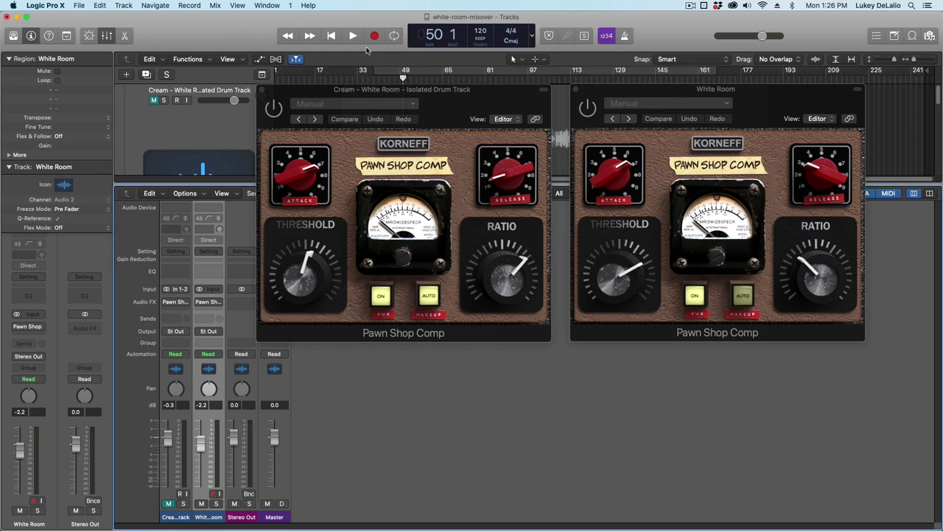
pyautogui.press('space')
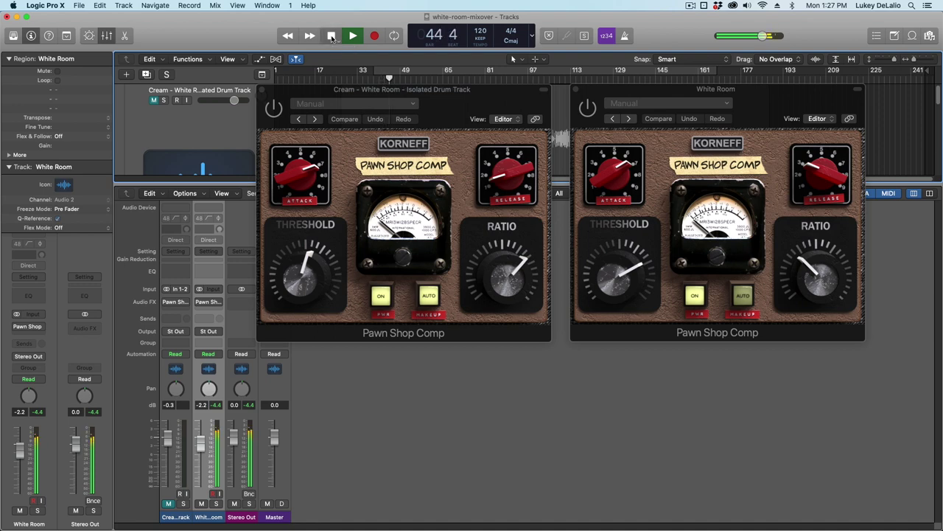
pyautogui.click(332, 37)
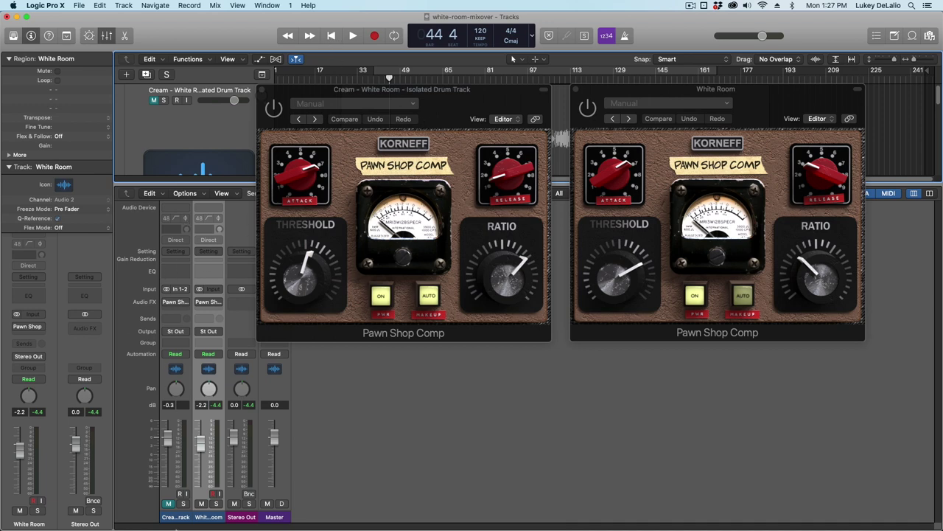
# Mute the White Room track, unmute the Cream isolated drum track and audition it.
pyautogui.click(202, 503)
pyautogui.click(169, 504)
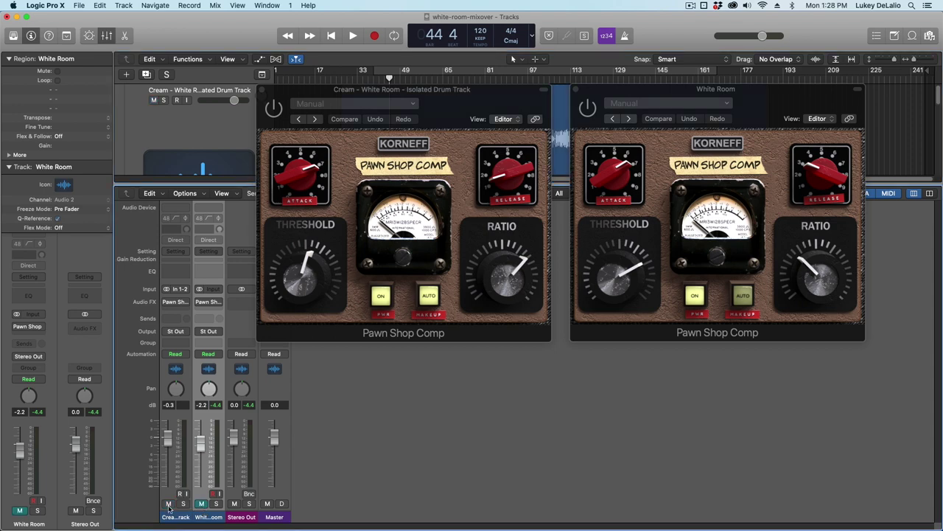
pyautogui.click(353, 36)
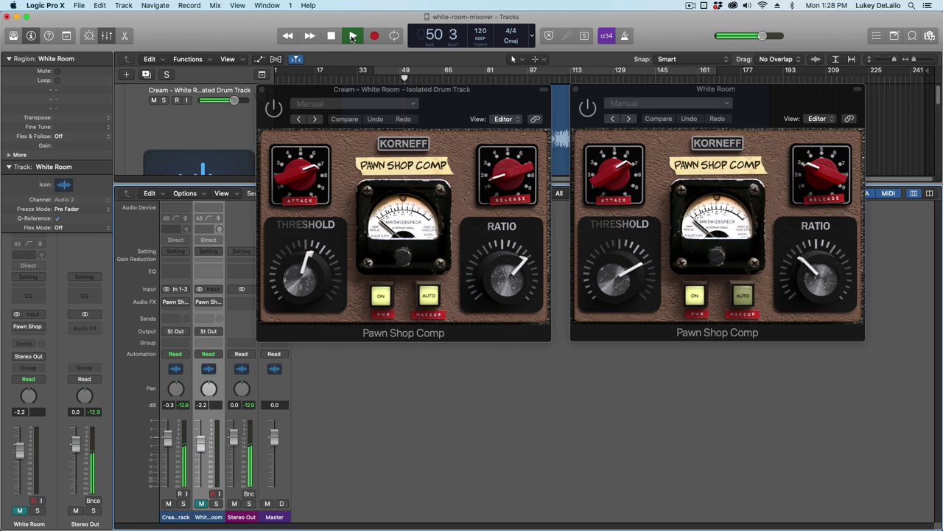
pyautogui.click(333, 36)
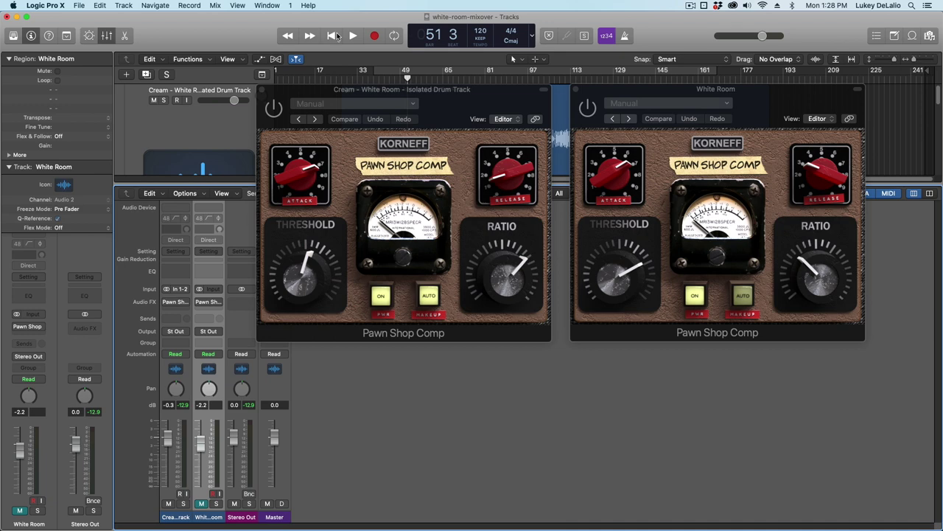
# Mute the Cream drum track, unmute the White Room track and audition it again.
pyautogui.click(168, 504)
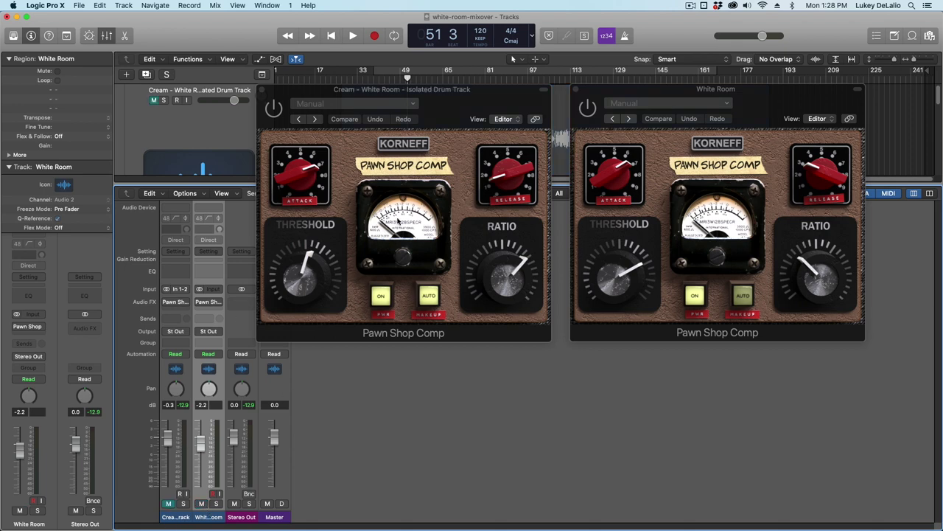
pyautogui.click(351, 36)
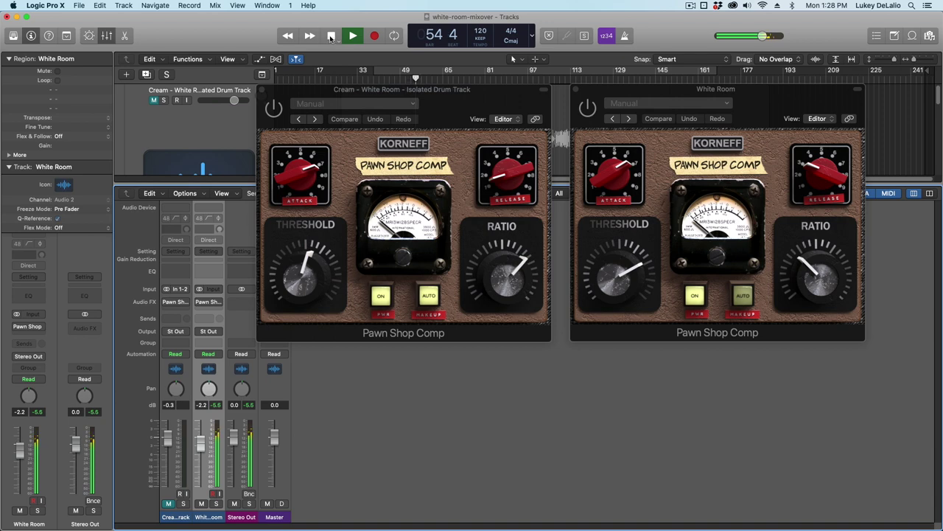
pyautogui.click(330, 37)
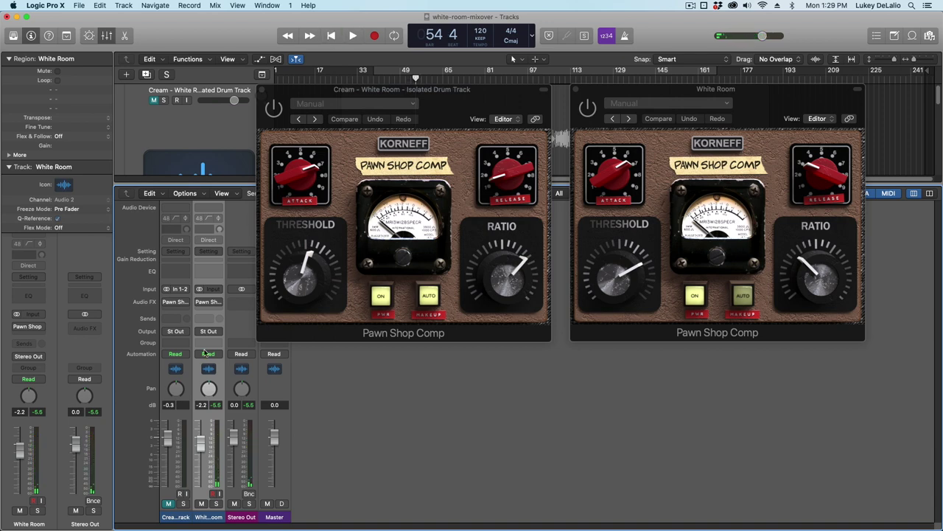
# Switch playback from the White Room track to the Cream isolated drum track and turn on its Pawn Shop Comp.
pyautogui.click(201, 504)
pyautogui.click(167, 503)
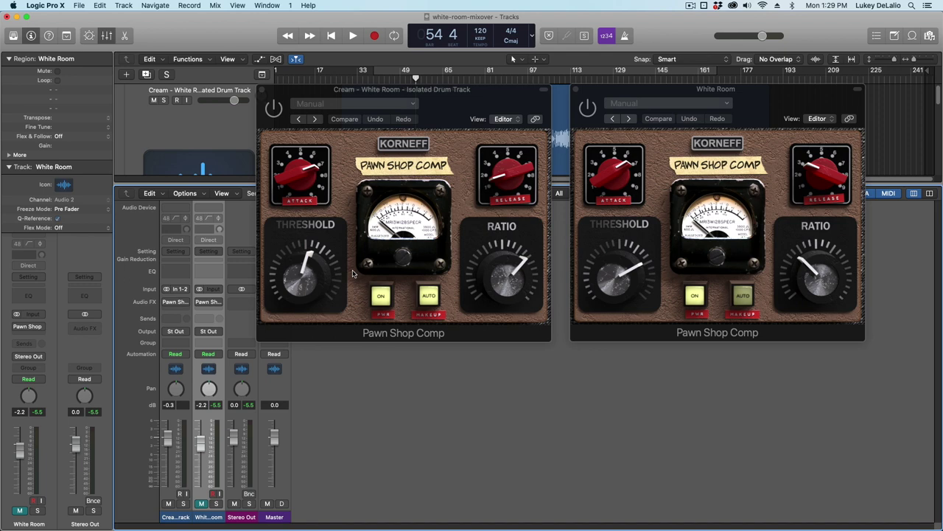
pyautogui.click(353, 37)
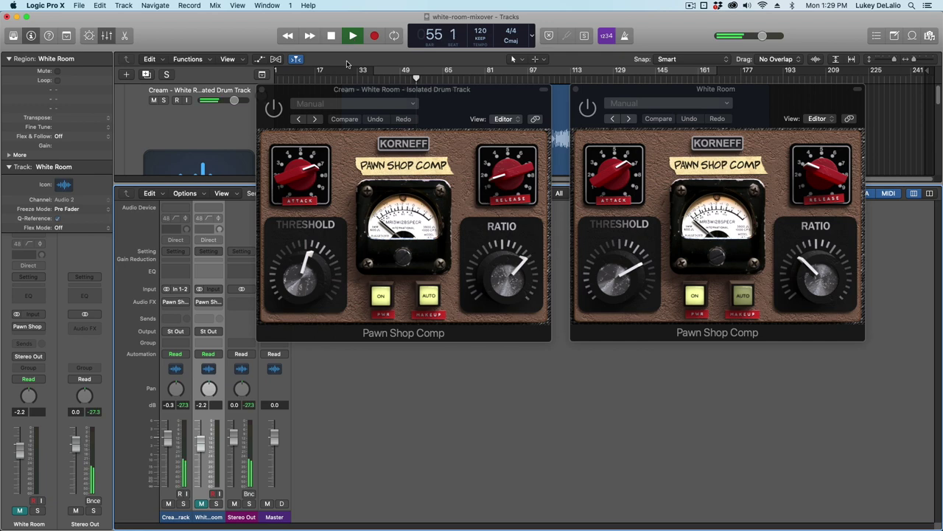
pyautogui.click(273, 111)
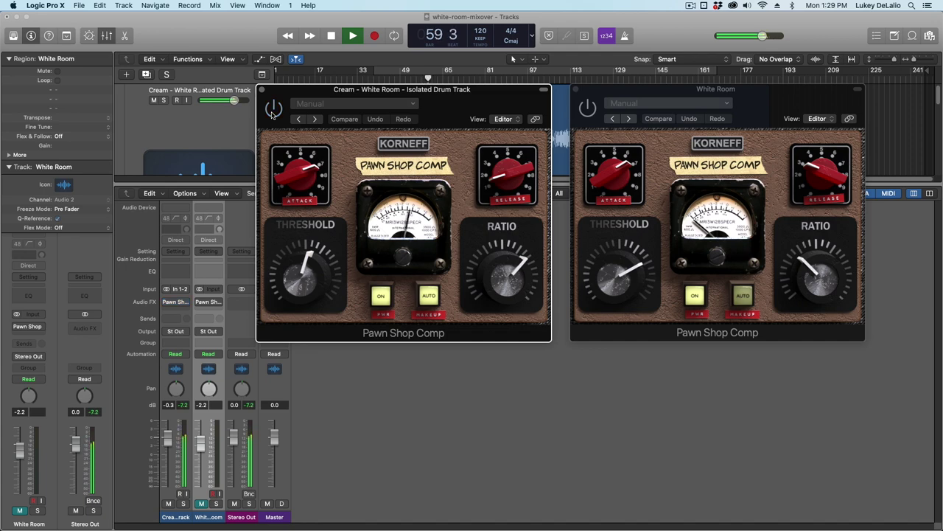
pyautogui.click(273, 110)
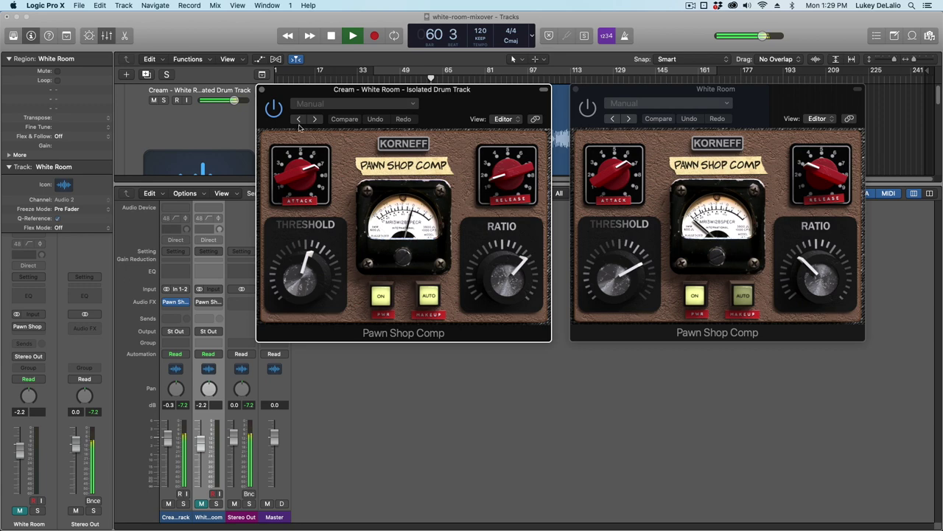
# Set the output on the back of the Cream track's compressor to -10.2 dB and compare the sound with the plug-in bypassed.
pyautogui.click(403, 143)
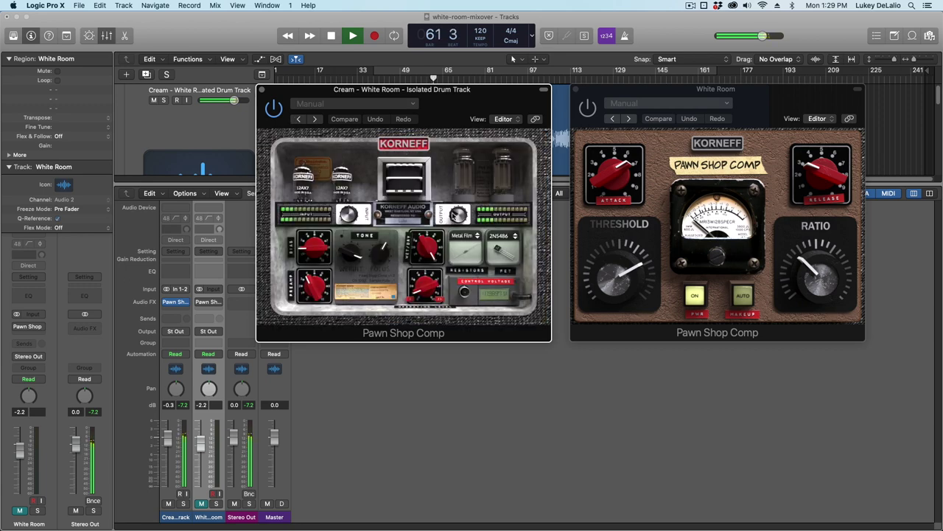
pyautogui.moveTo(458, 214); pyautogui.dragTo(456, 219)
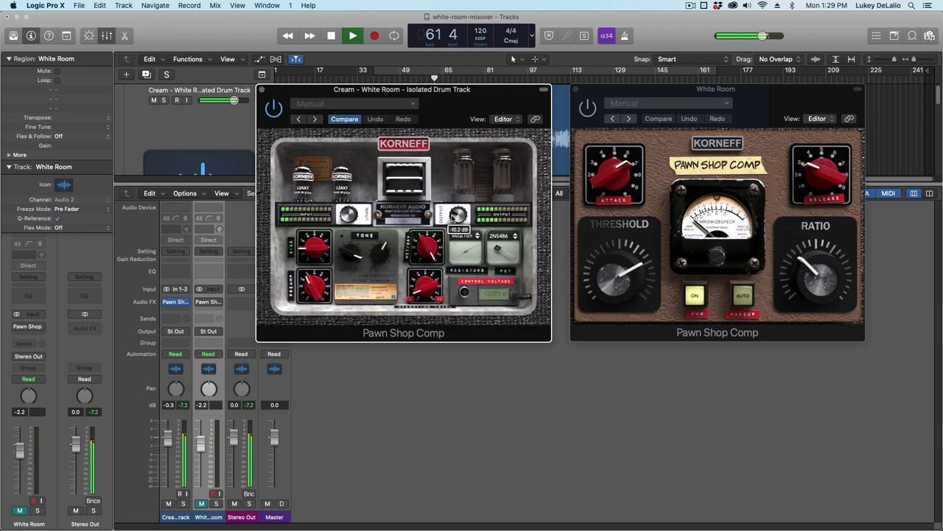
pyautogui.click(273, 111)
pyautogui.click(274, 110)
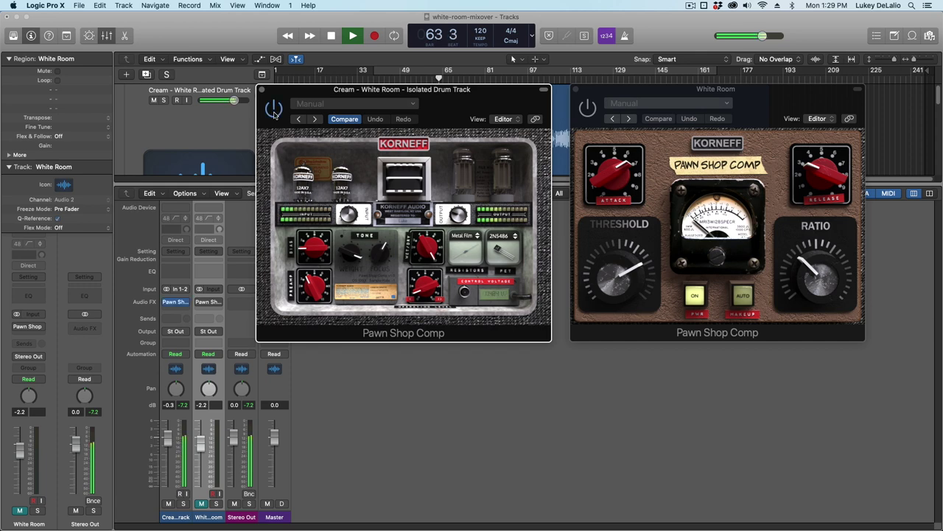
pyautogui.click(274, 111)
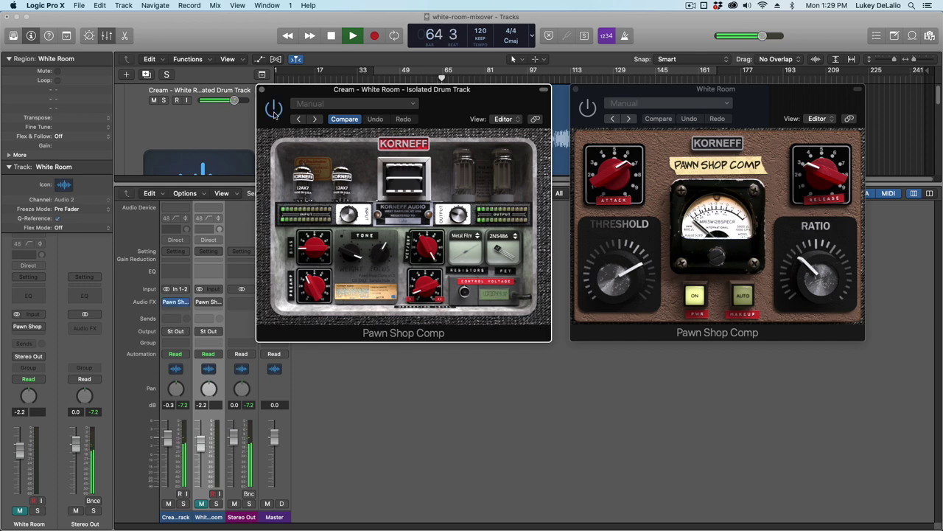
# Audition a faster release of about 10.36 ms on the front of the Cream track's compressor, then restore the previous release.
pyautogui.click(400, 144)
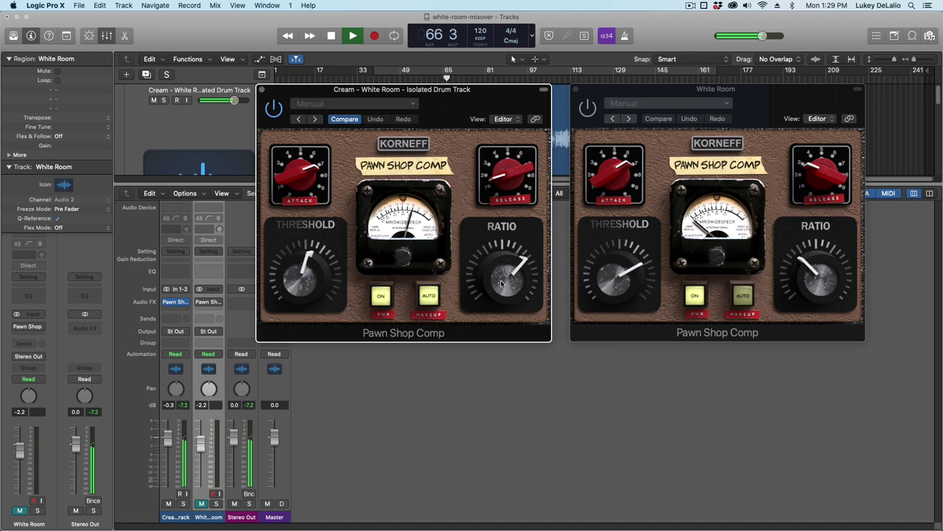
pyautogui.moveTo(508, 281)
pyautogui.press('space')
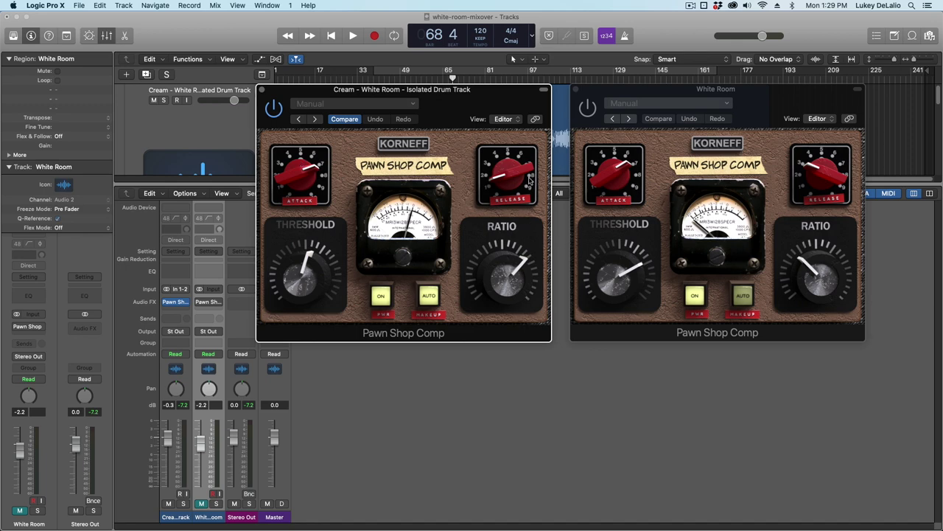
pyautogui.click(352, 38)
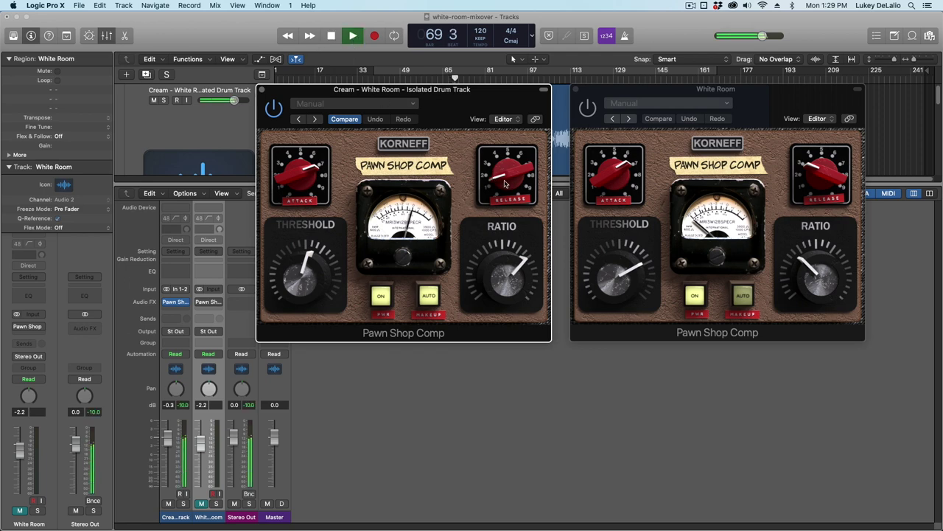
pyautogui.moveTo(490, 182); pyautogui.dragTo(509, 276)
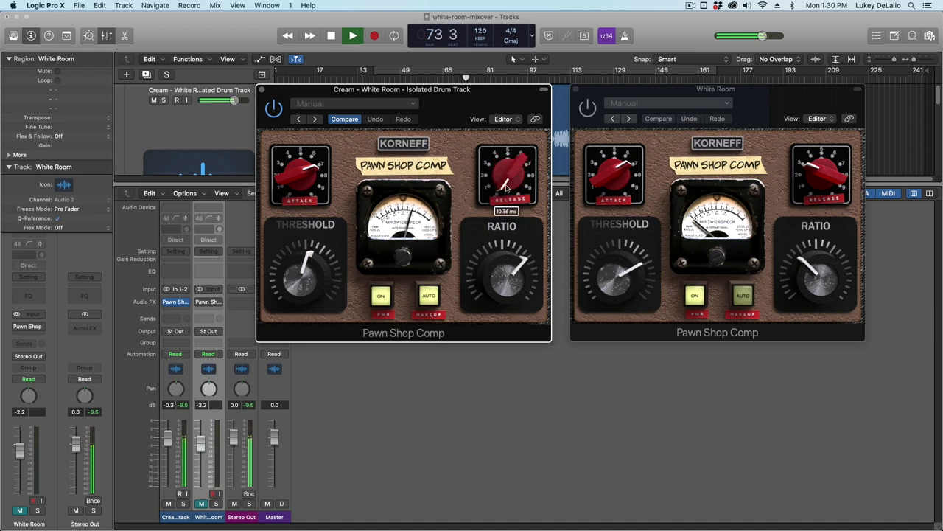
pyautogui.moveTo(506, 188); pyautogui.dragTo(498, 161)
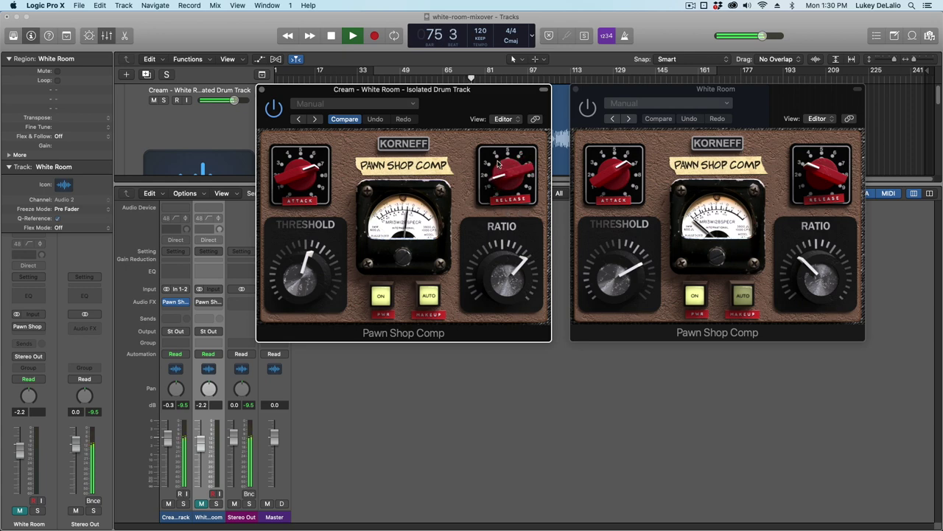
pyautogui.click(331, 35)
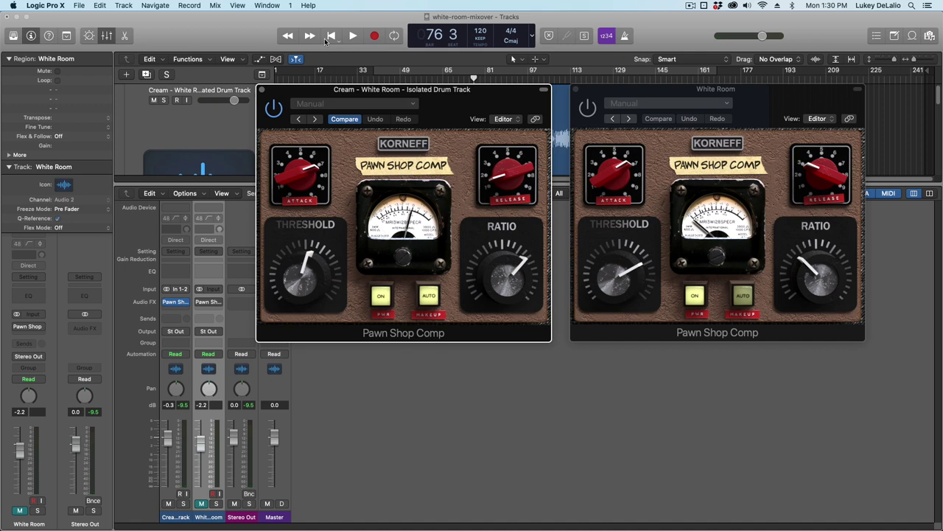
# Try the weight tone control at about 0.2 dB on the back of the Cream track's compressor, then restore its previous setting.
pyautogui.click(404, 144)
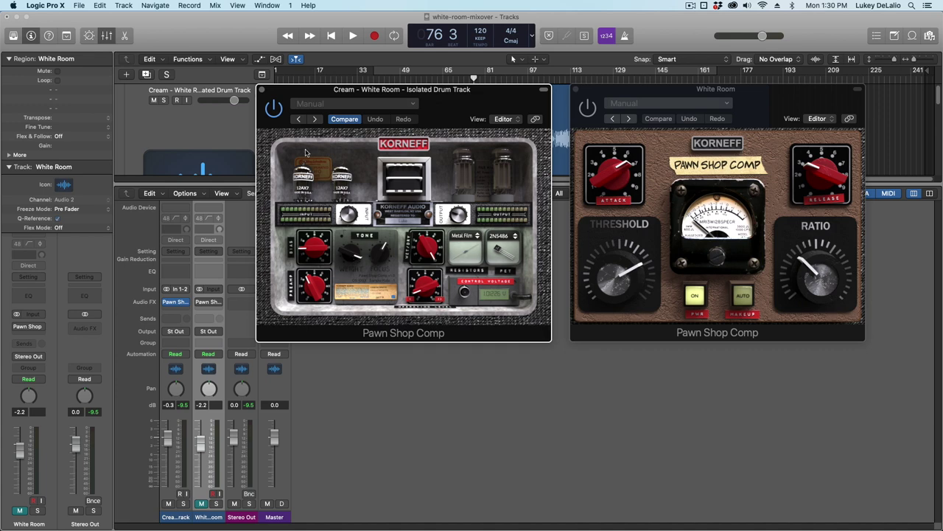
pyautogui.click(352, 36)
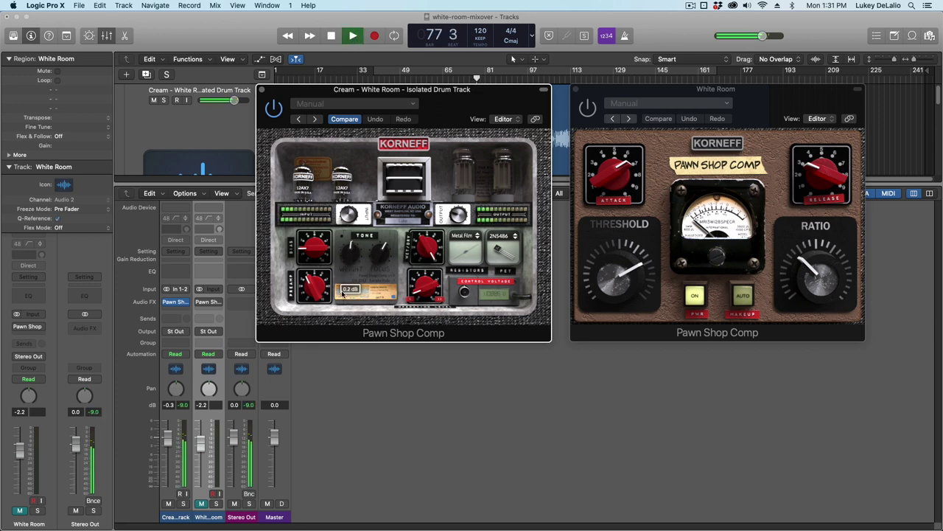
pyautogui.moveTo(350, 257)
pyautogui.mouseDown()
pyautogui.moveTo(349, 265)
pyautogui.moveTo(341, 253)
pyautogui.moveTo(323, 342)
pyautogui.moveTo(342, 228)
pyautogui.moveTo(337, 246)
pyautogui.mouseUp()
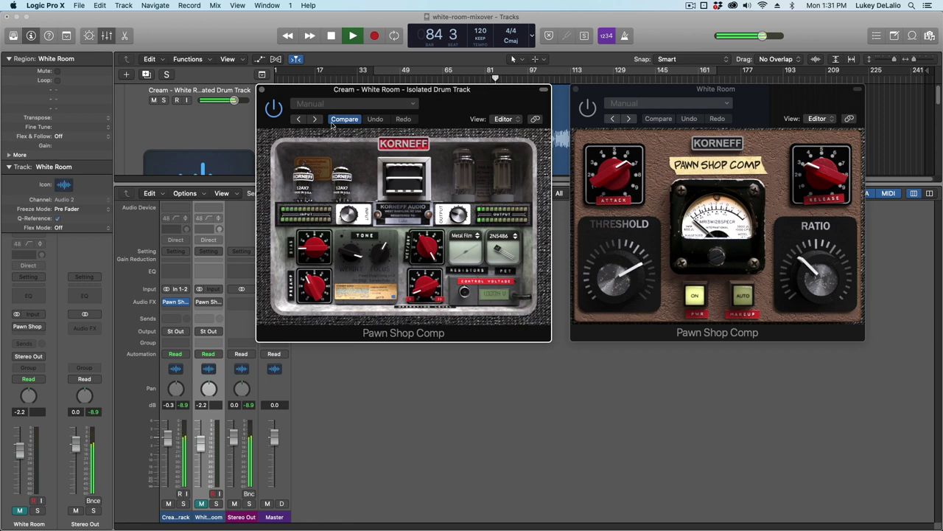
pyautogui.click(331, 36)
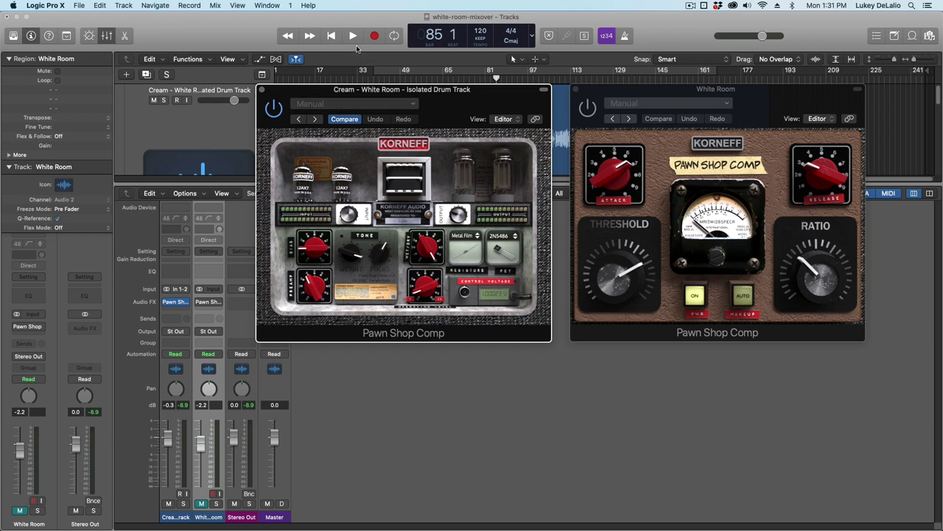
# Audition the preamp gain at 6.2 dB and the bias at 0.30 V on the Cream track's compressor during playback.
pyautogui.click(353, 35)
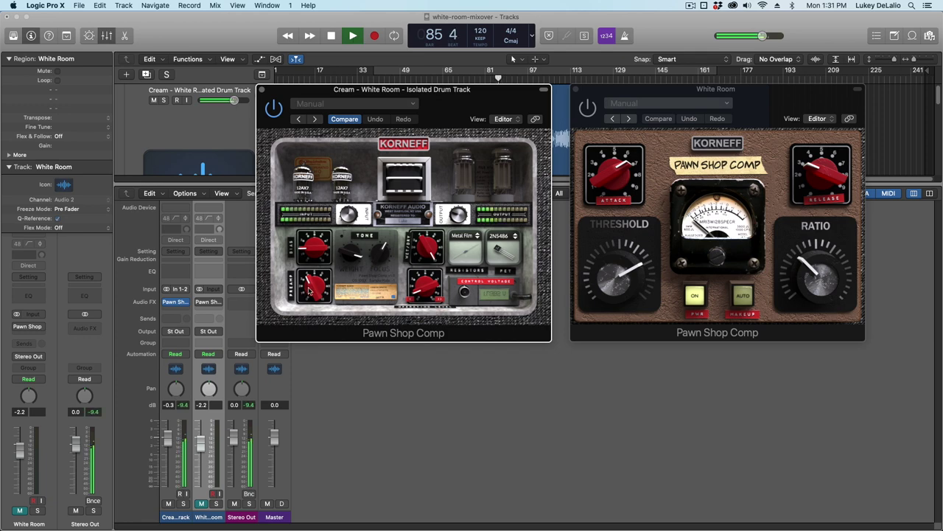
pyautogui.moveTo(309, 291); pyautogui.dragTo(285, 328)
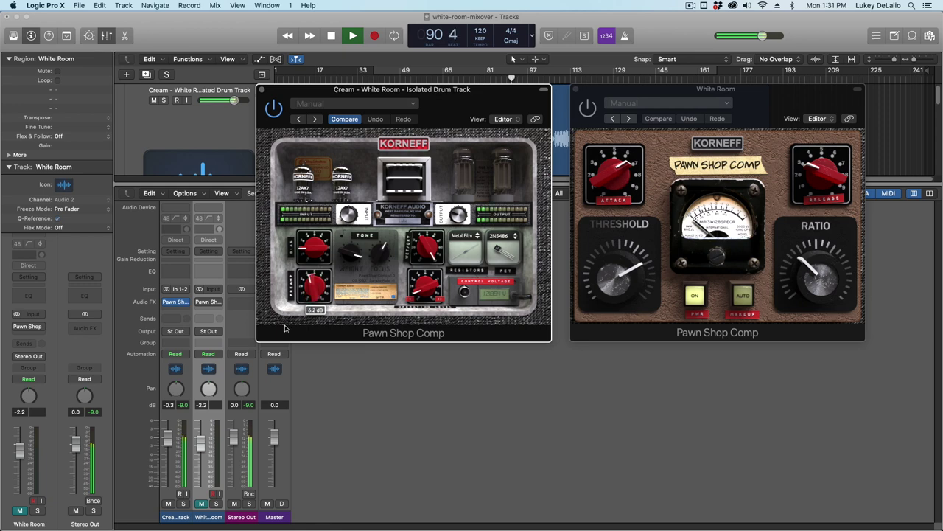
pyautogui.moveTo(311, 239)
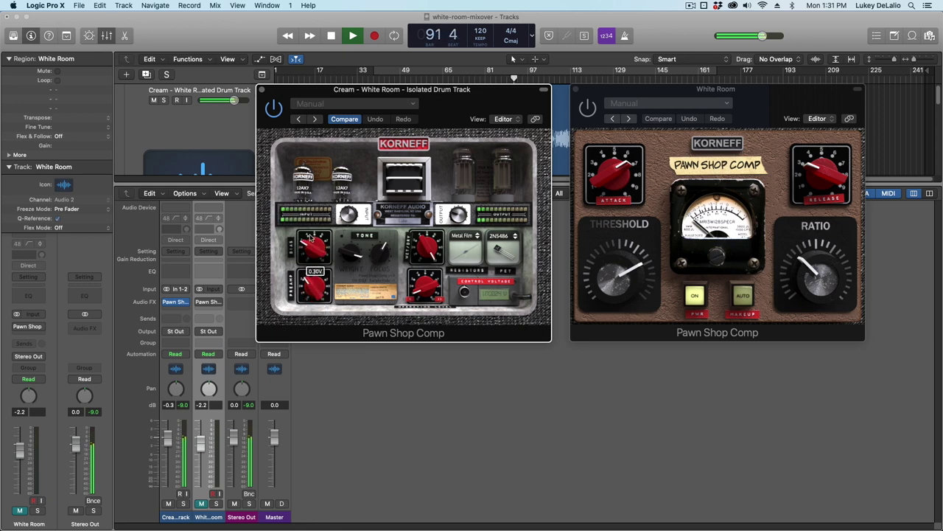
pyautogui.moveTo(311, 238)
pyautogui.mouseDown()
pyautogui.moveTo(315, 185)
pyautogui.moveTo(307, 240)
pyautogui.mouseUp()
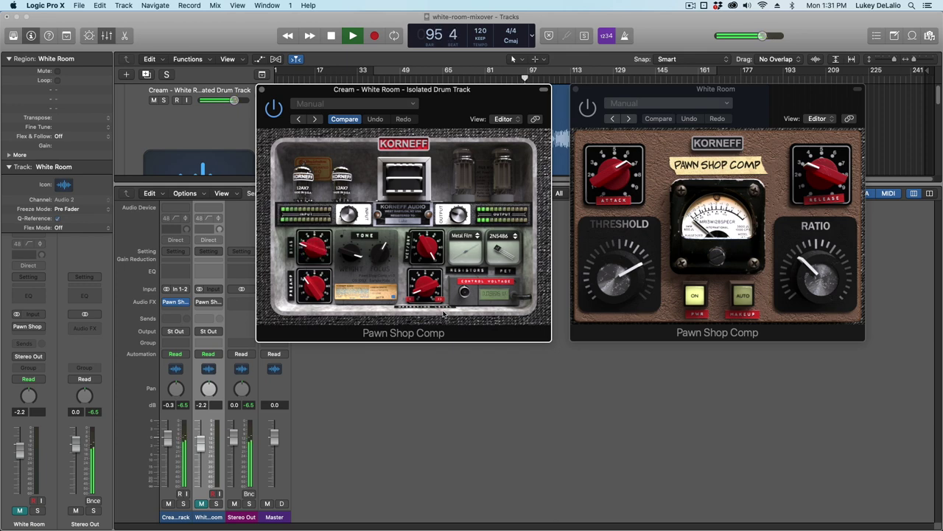
pyautogui.click(331, 35)
# Play the drum track from about bar 76 and adjust the operation level on the back of its compressor.
pyautogui.click(468, 76)
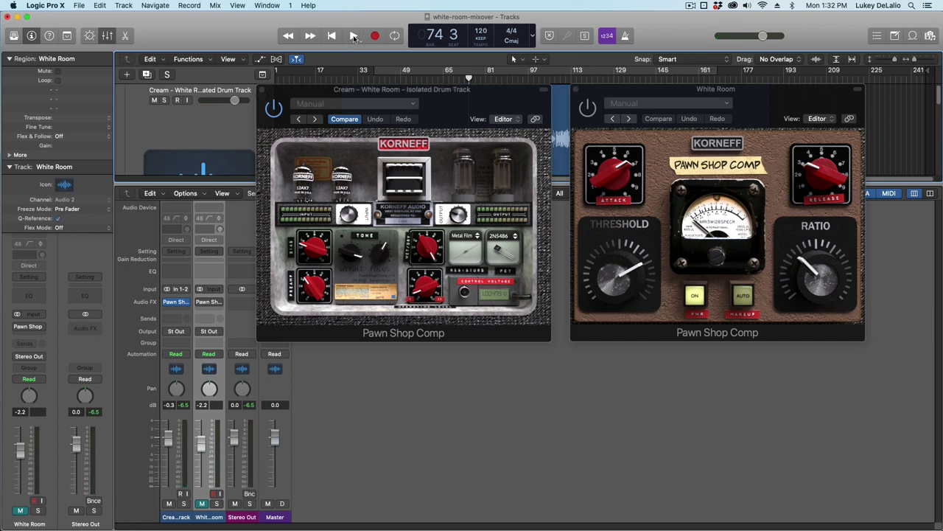
pyautogui.click(476, 84)
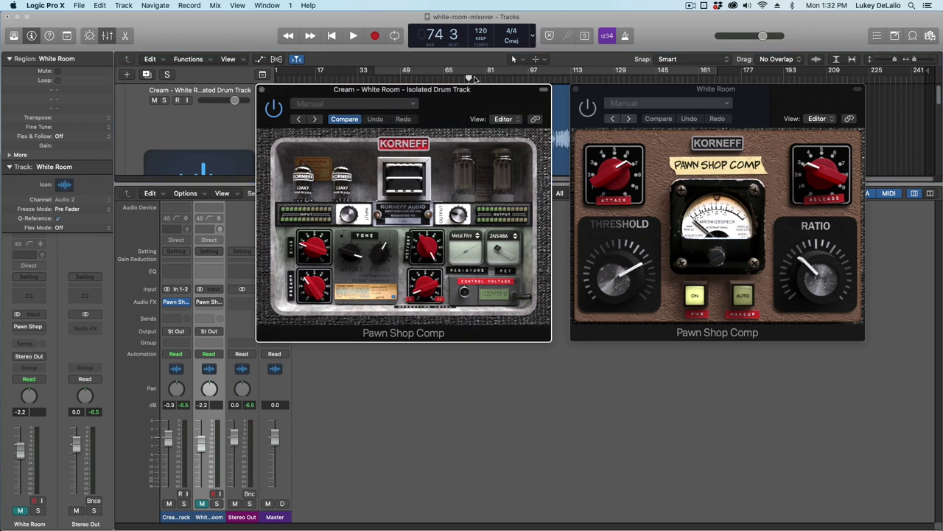
pyautogui.doubleClick(474, 78)
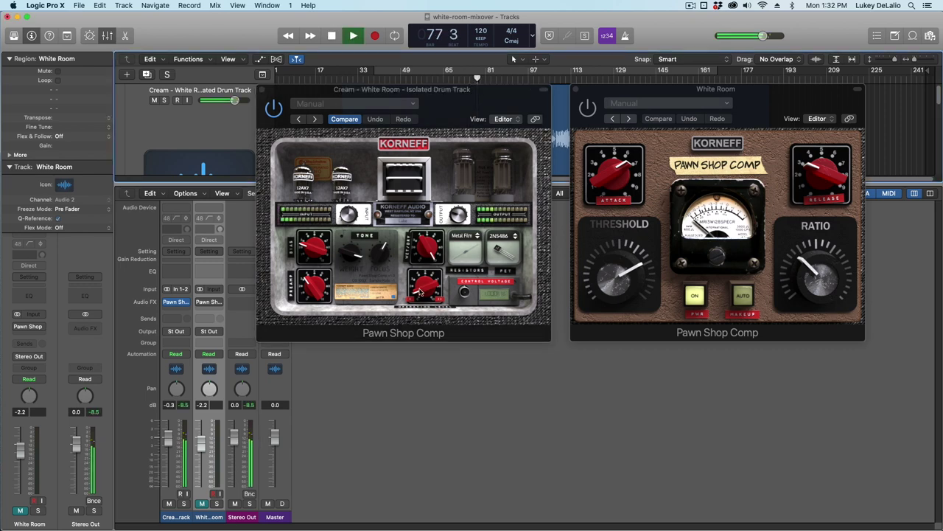
pyautogui.moveTo(419, 291)
pyautogui.mouseDown()
pyautogui.moveTo(420, 253)
pyautogui.moveTo(413, 284)
pyautogui.mouseUp()
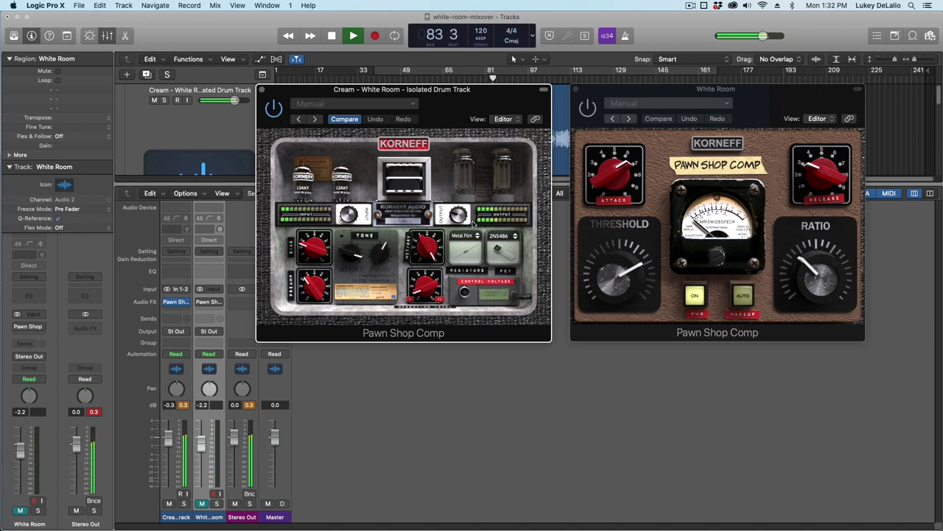
# Return the Cream track's compressor to its front panel and stop playback.
pyautogui.click(401, 145)
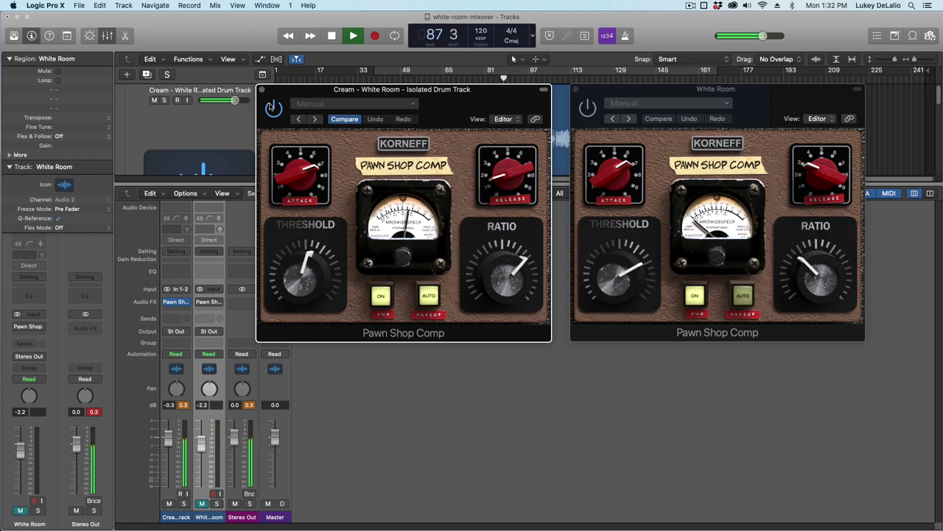
pyautogui.click(332, 37)
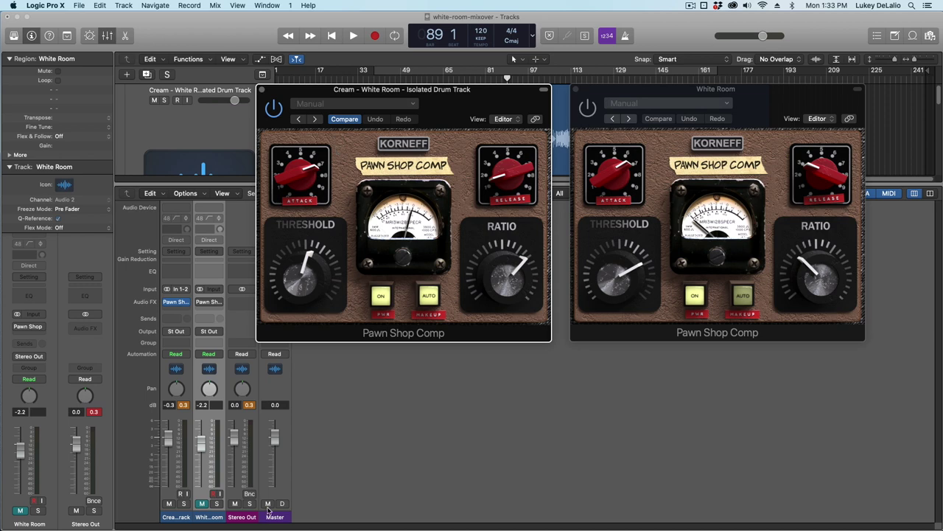
# Unmute the White Room track, mute the Cream track, and start playback from bar 89.
pyautogui.click(202, 504)
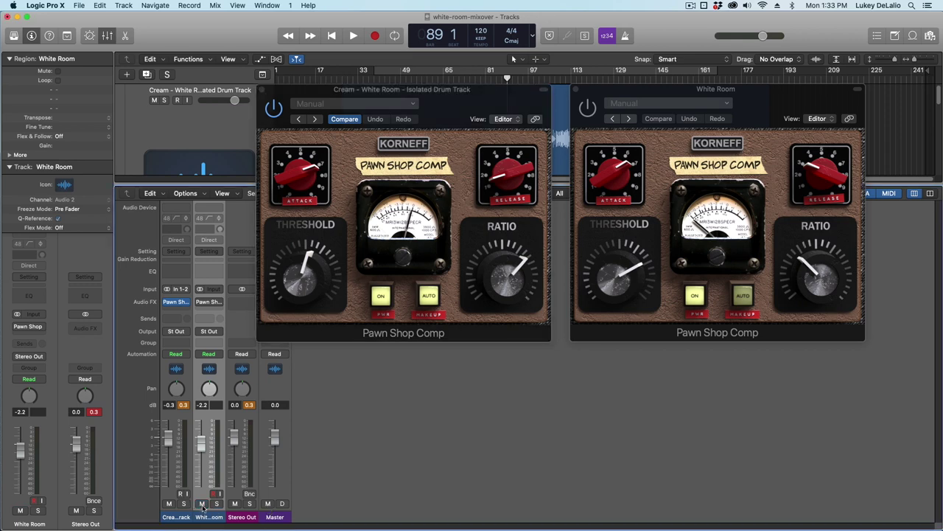
pyautogui.click(168, 504)
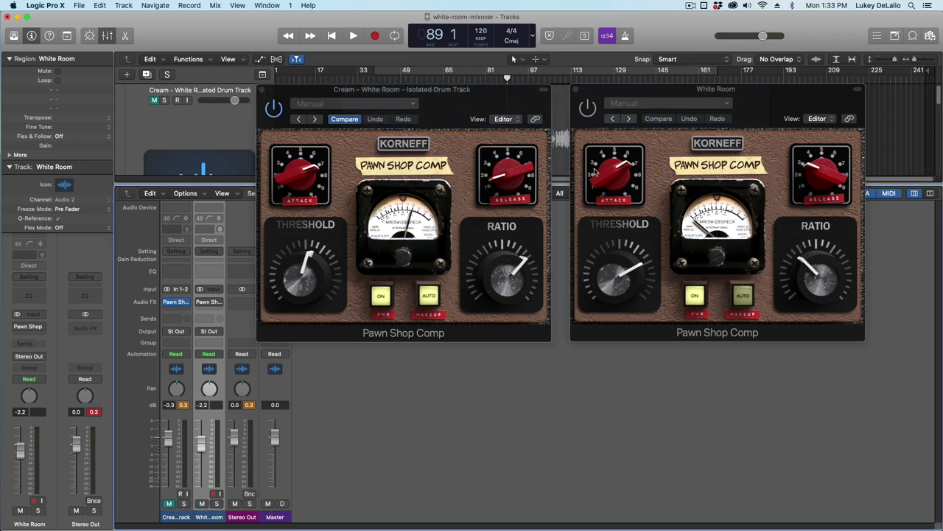
pyautogui.click(355, 35)
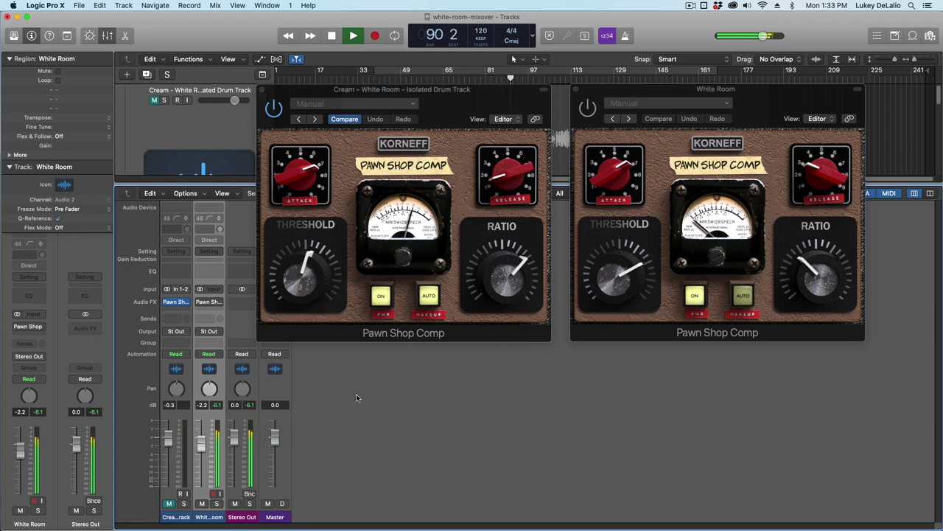
# Compare the two drum tracks by repeatedly unmuting and muting the Cream track during playback, then stop with both audible.
pyautogui.click(169, 503)
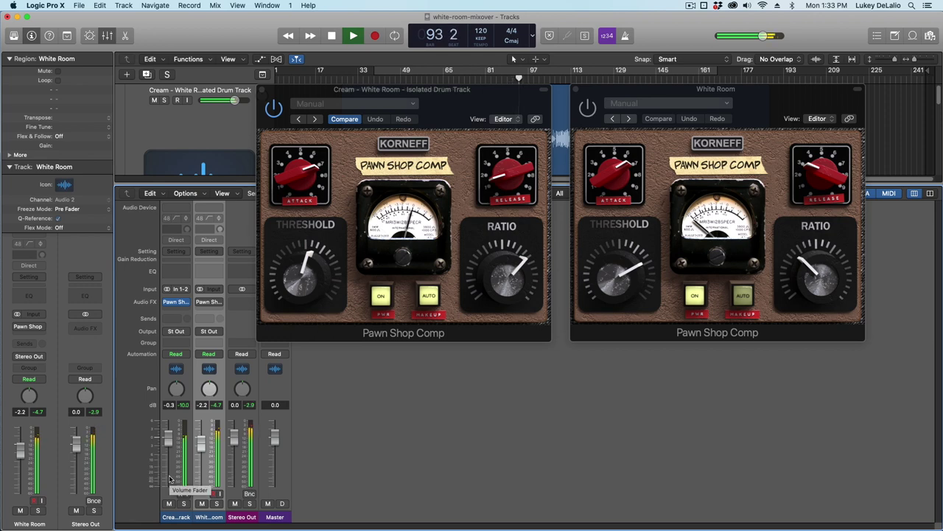
pyautogui.click(169, 504)
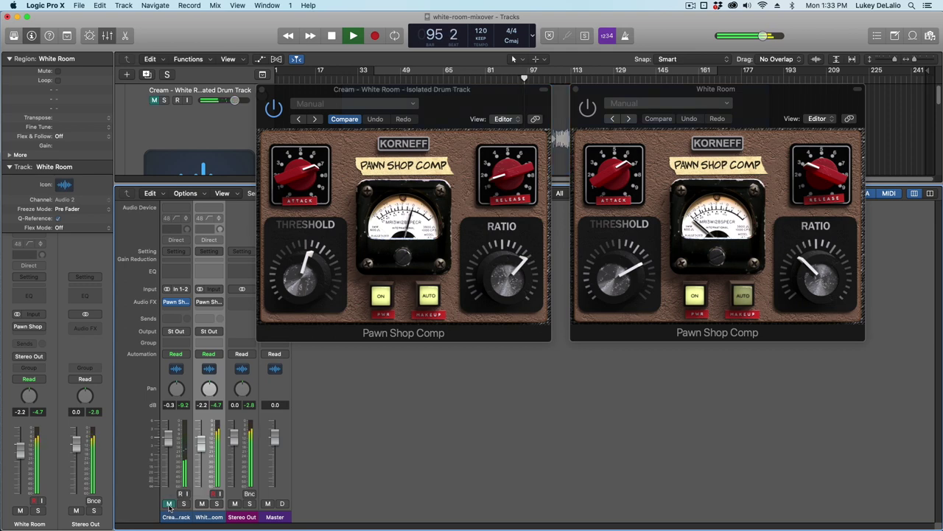
pyautogui.click(168, 504)
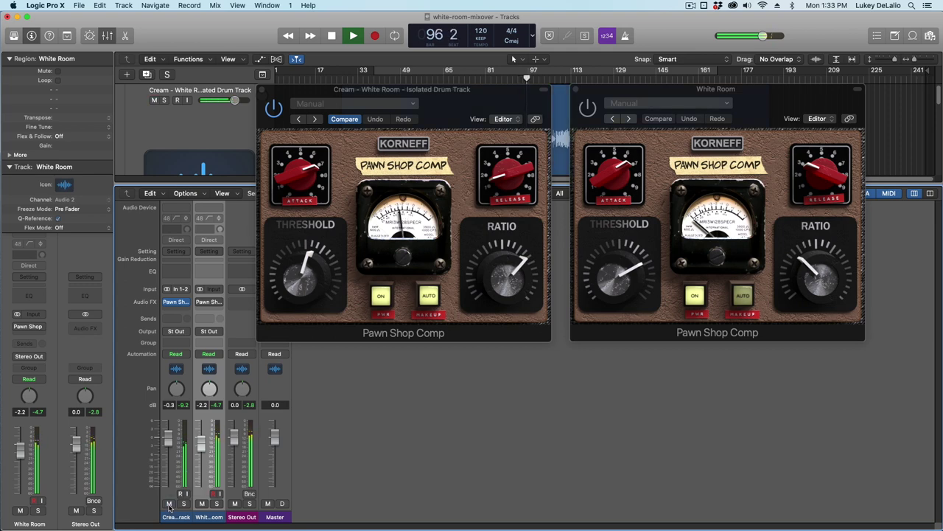
pyautogui.click(169, 503)
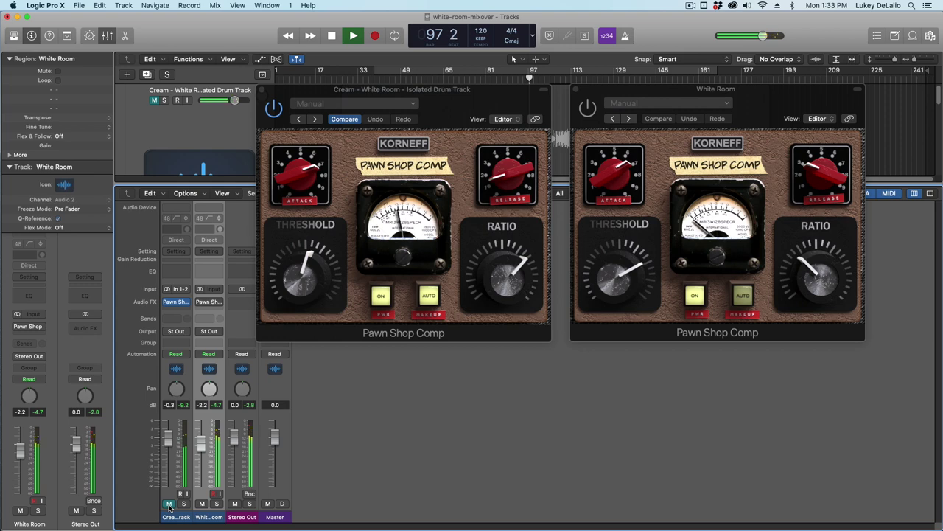
pyautogui.click(169, 503)
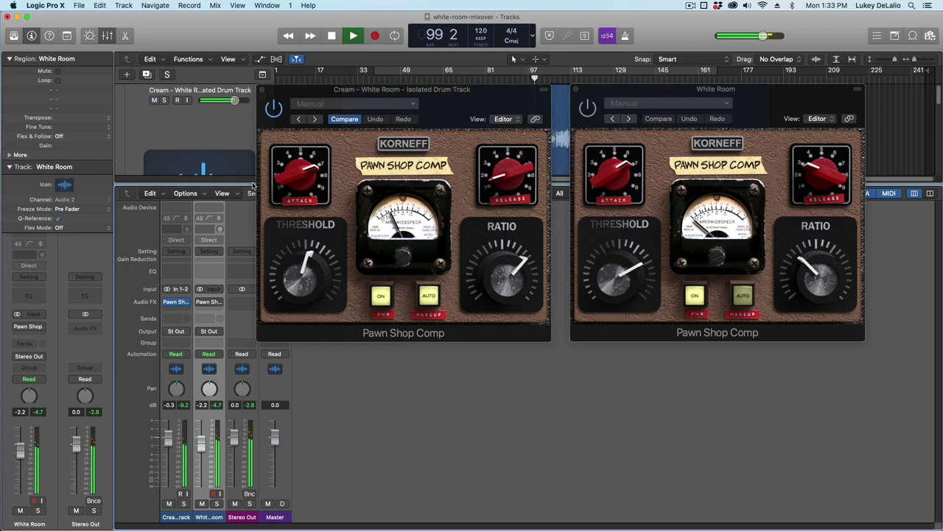
pyautogui.click(332, 35)
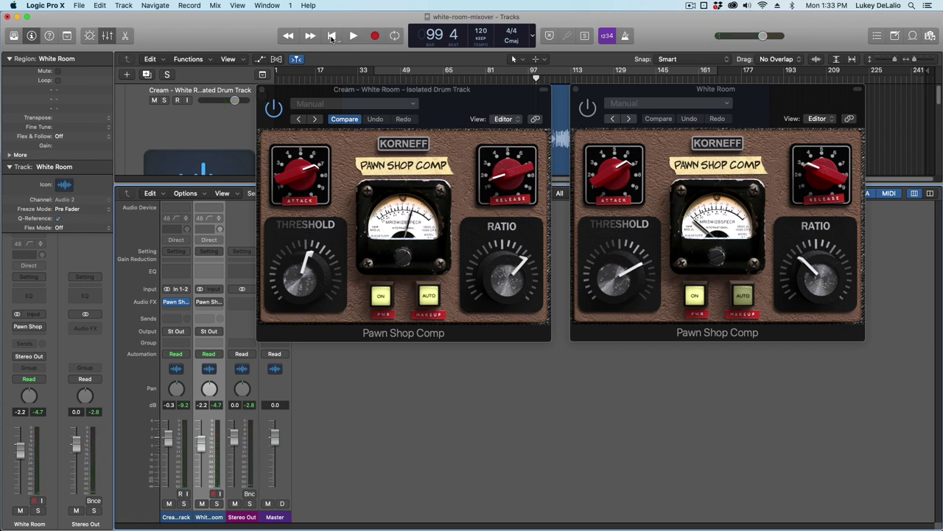
# Replay both drum tracks from about bar 109, briefly mute the Cream track for comparison, then stop playback.
pyautogui.click(354, 37)
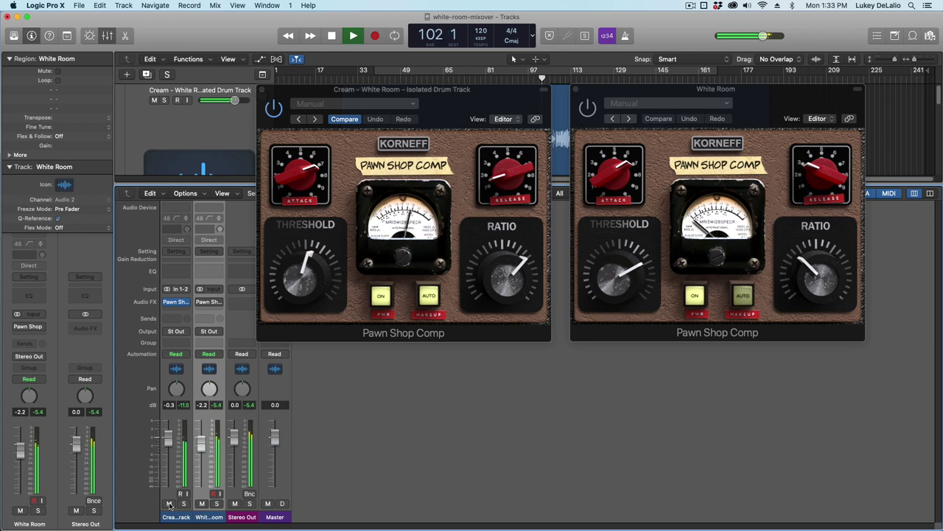
pyautogui.click(565, 77)
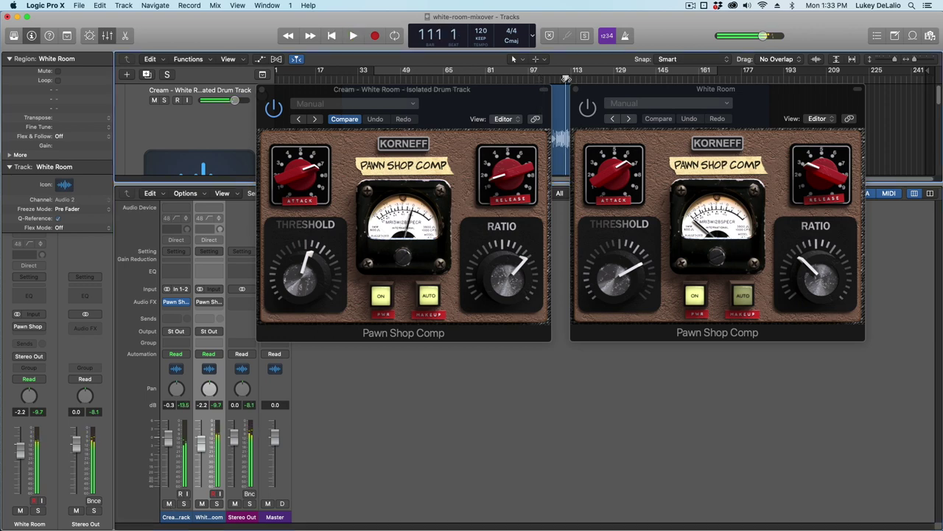
pyautogui.doubleClick(558, 76)
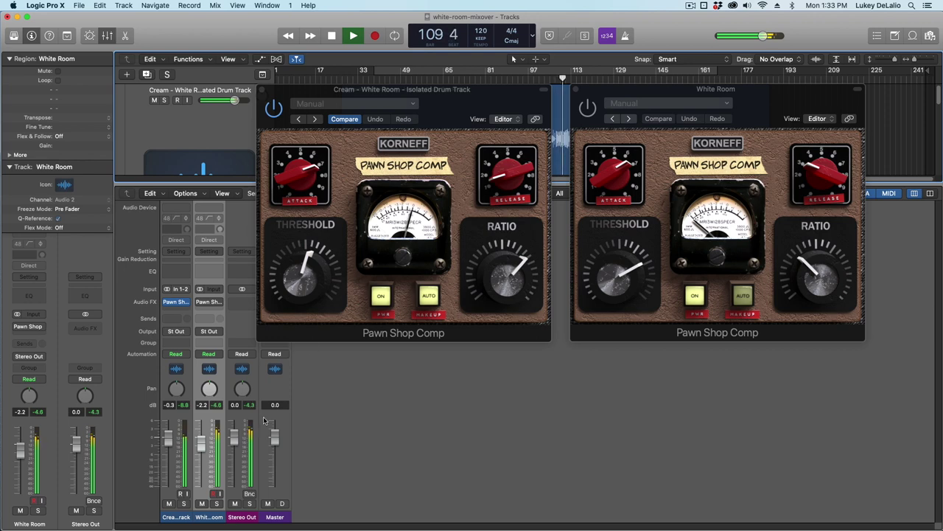
pyautogui.click(169, 504)
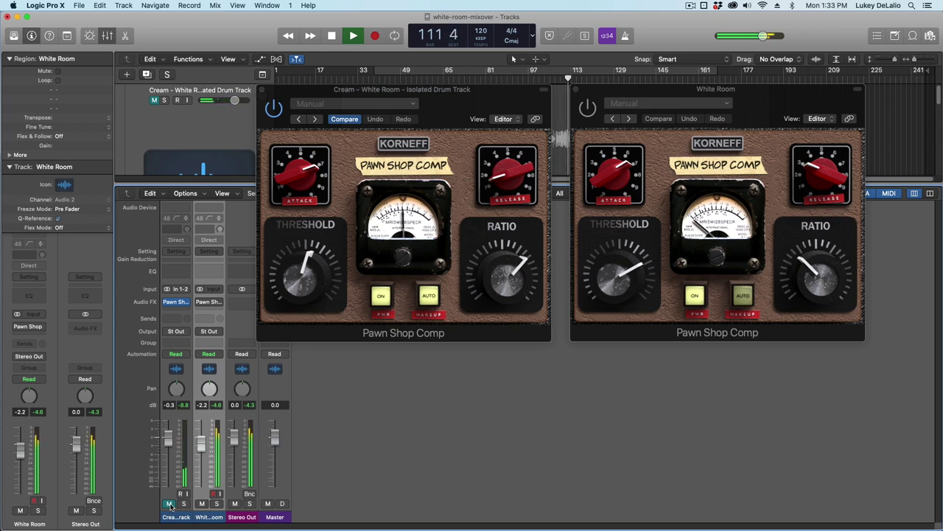
pyautogui.click(170, 505)
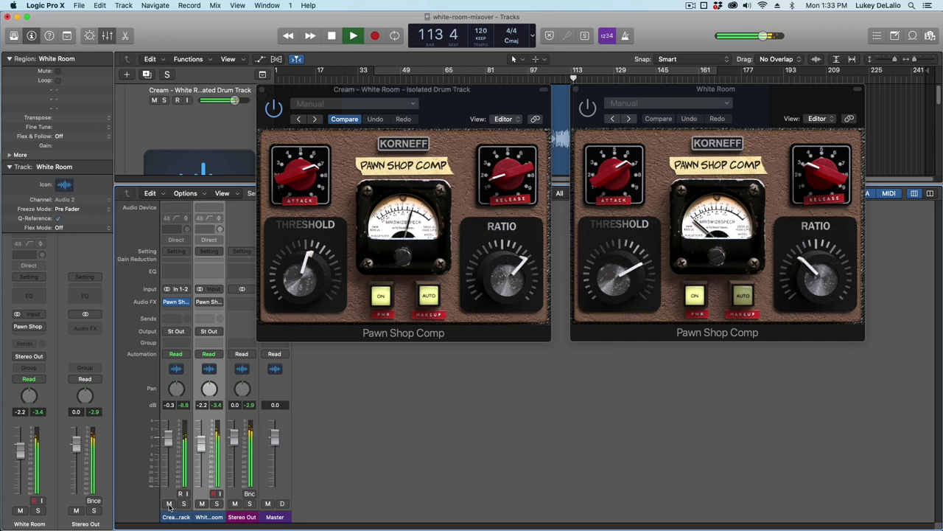
pyautogui.click(332, 35)
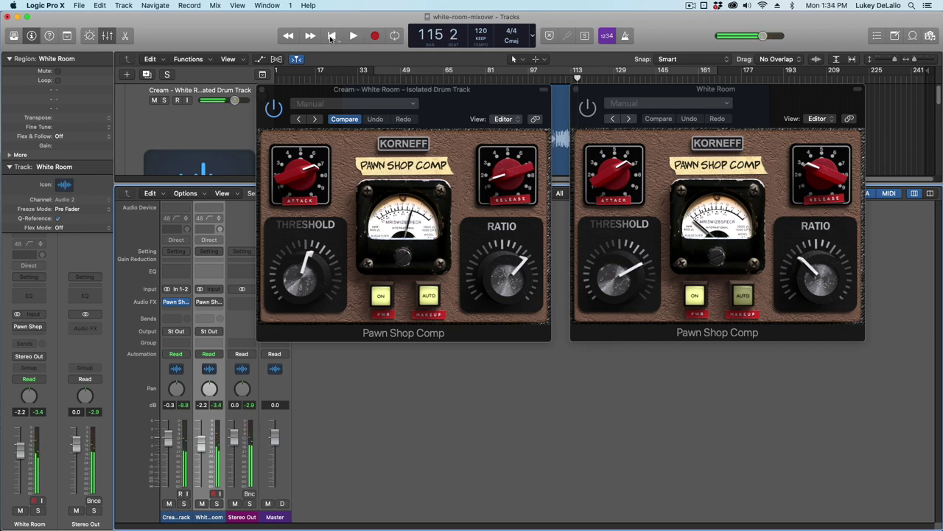
# Play the White Room track from bar 41 with the Cream track muted, and enable the White Room track's compressor.
pyautogui.click(475, 80)
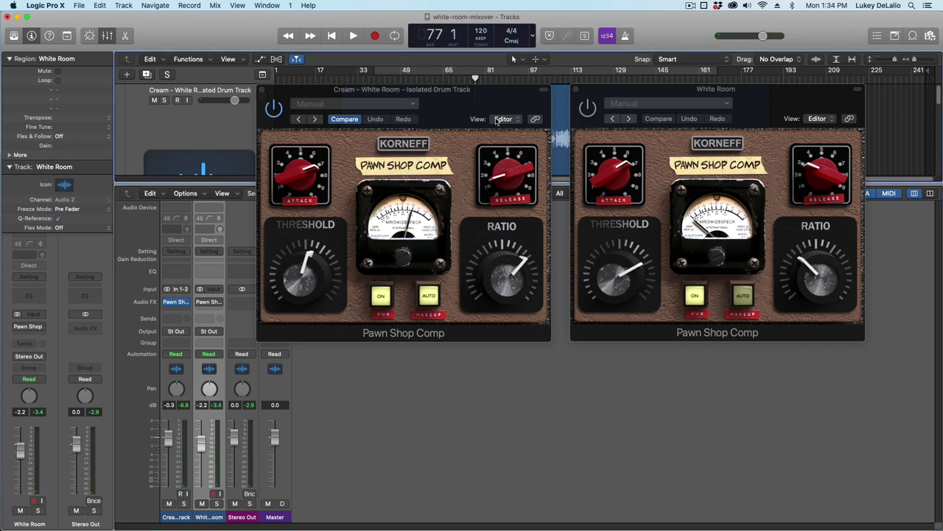
pyautogui.click(379, 78)
pyautogui.click(169, 503)
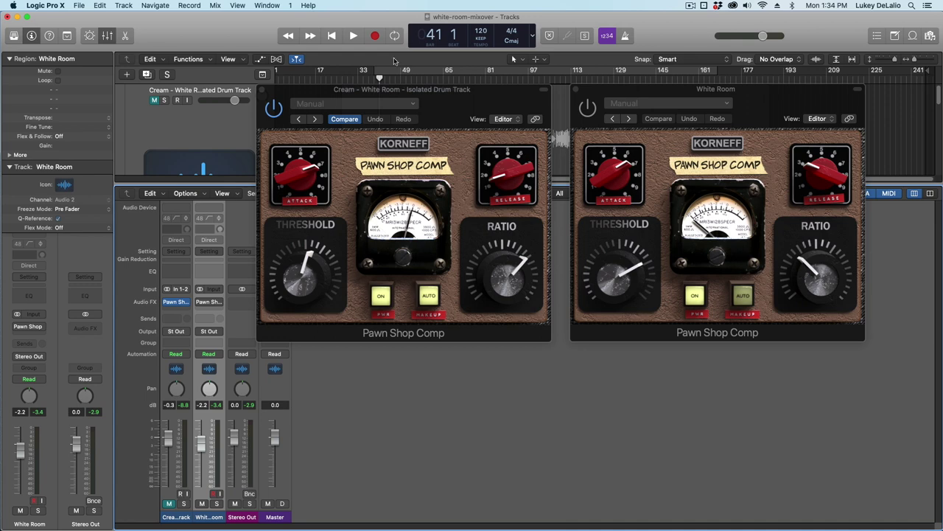
pyautogui.click(355, 36)
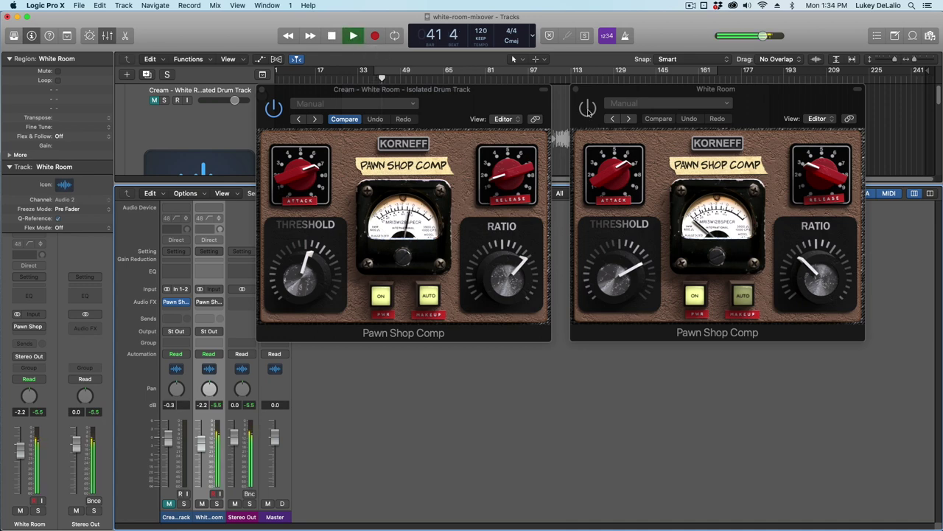
pyautogui.click(588, 112)
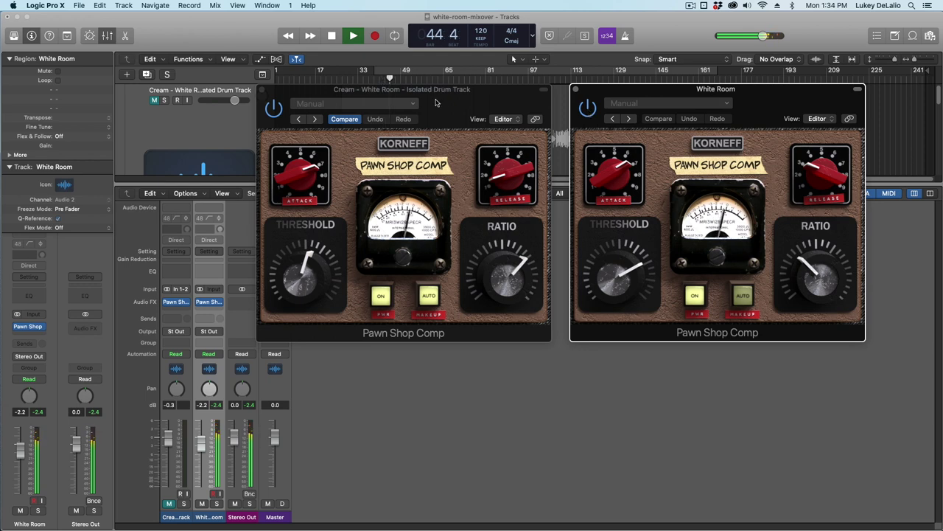
pyautogui.press('space')
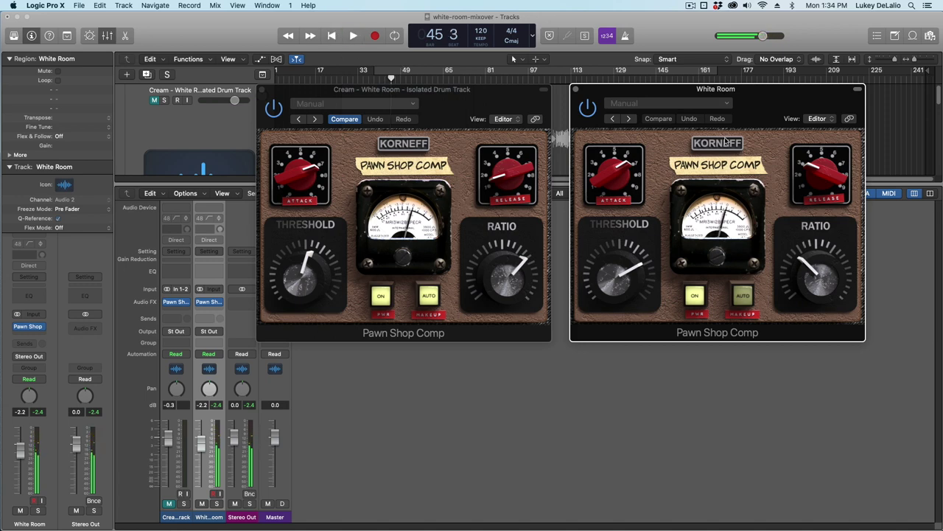
# Set the output level on the back of the White Room track's compressor to -4.7 dB.
pyautogui.click(728, 144)
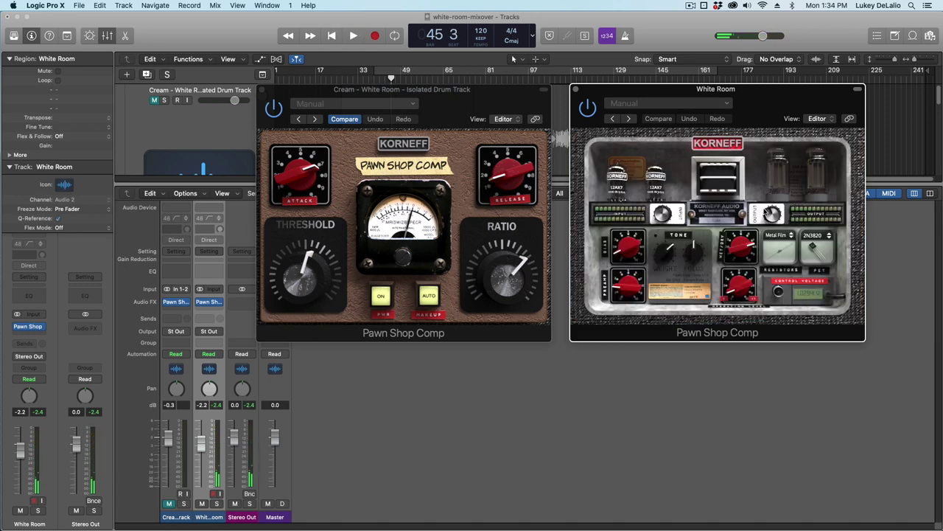
pyautogui.moveTo(766, 213); pyautogui.dragTo(768, 212)
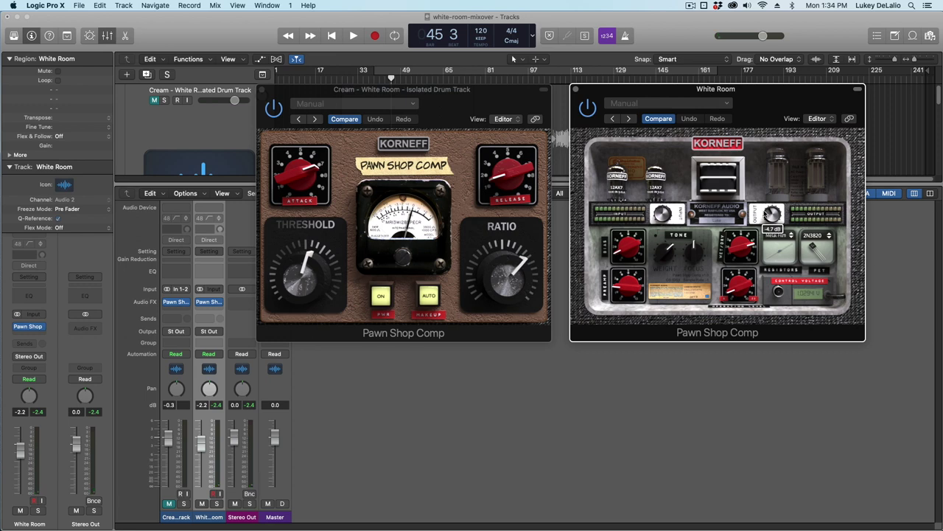
pyautogui.moveTo(768, 212); pyautogui.dragTo(768, 212)
# Compare the White Room drums with the compressor on and bypassed during playback, showing its front panel, then stop.
pyautogui.click(352, 36)
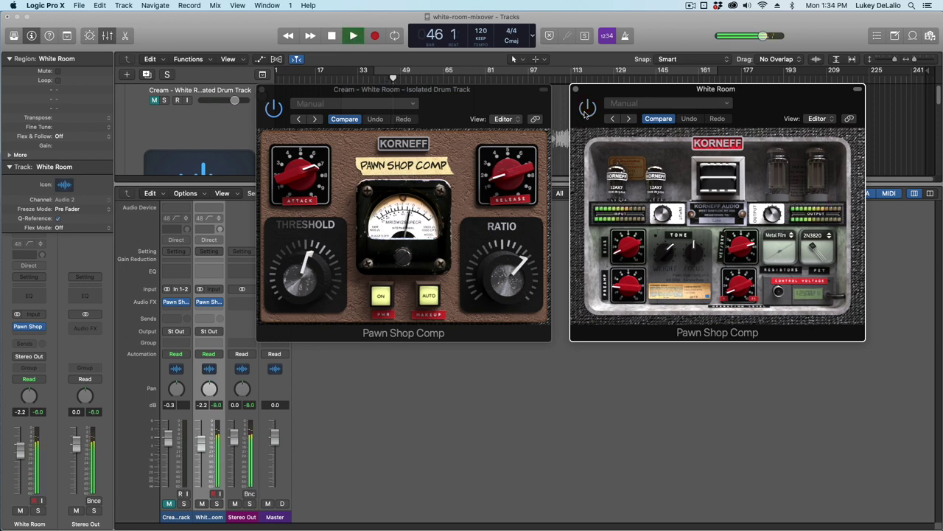
pyautogui.click(587, 108)
pyautogui.click(716, 144)
pyautogui.click(588, 108)
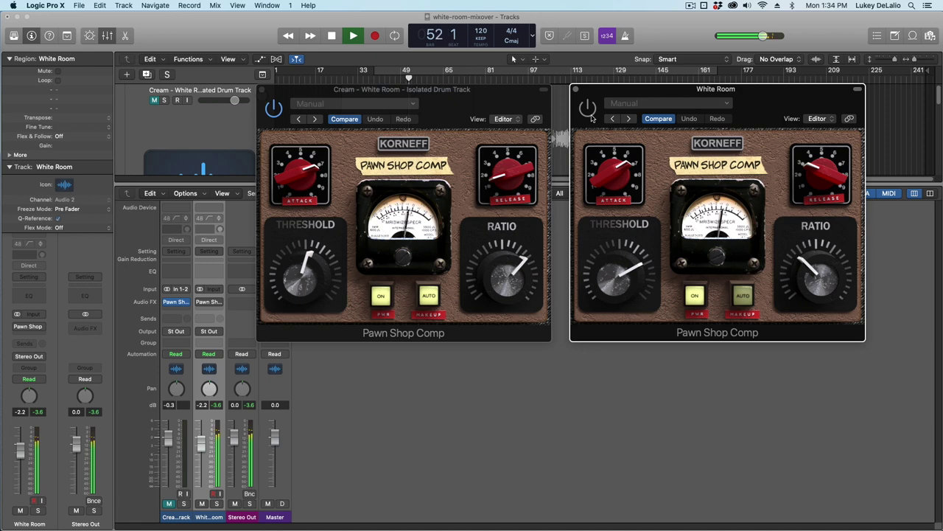
pyautogui.click(332, 36)
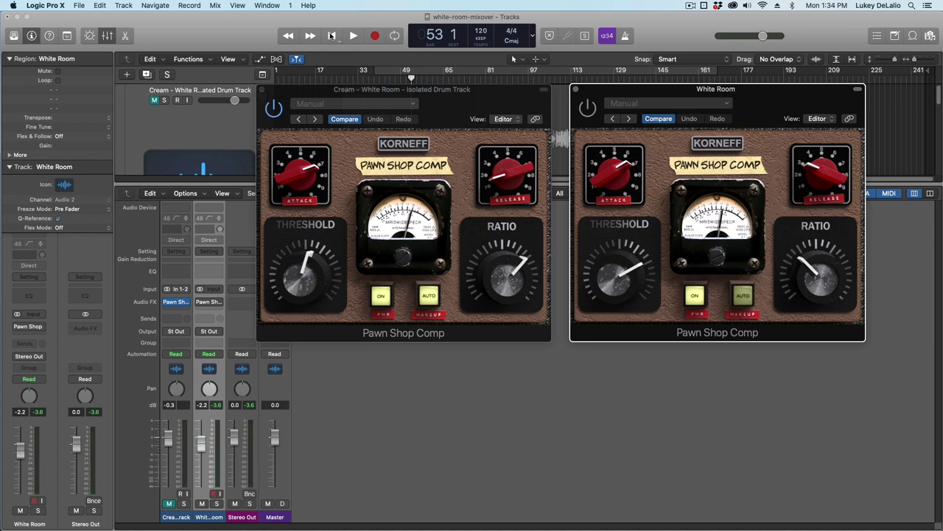
# Resume the White Room drums from bar 53, toggle the compressor's bypass for comparison, and leave the compressor enabled.
pyautogui.click(355, 36)
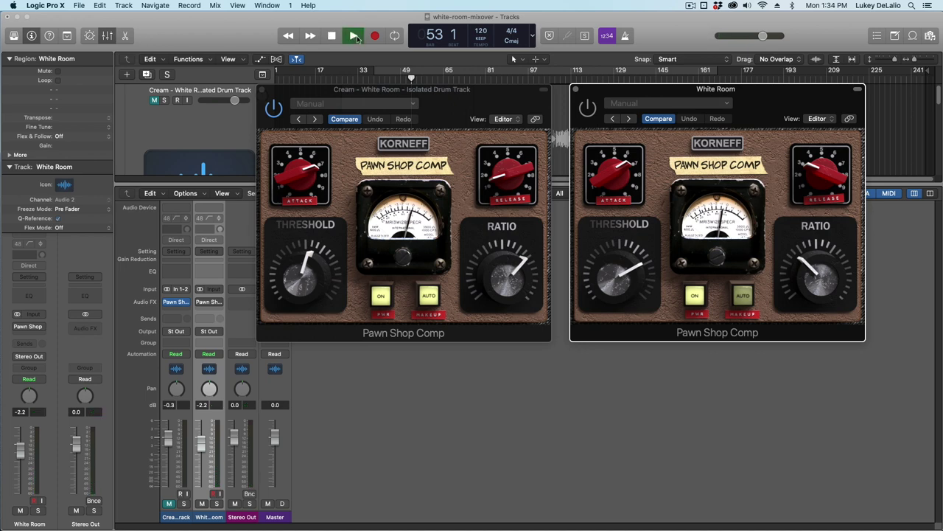
pyautogui.click(588, 111)
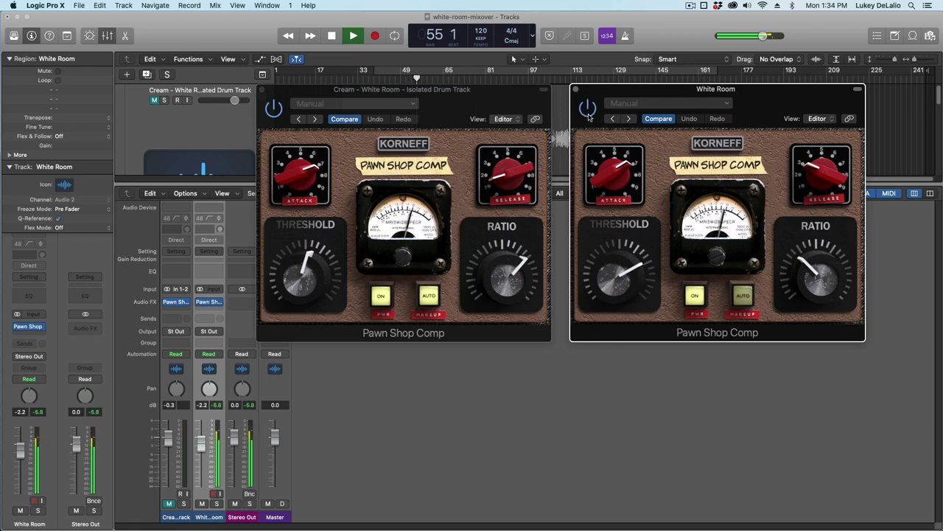
pyautogui.click(587, 109)
pyautogui.click(588, 110)
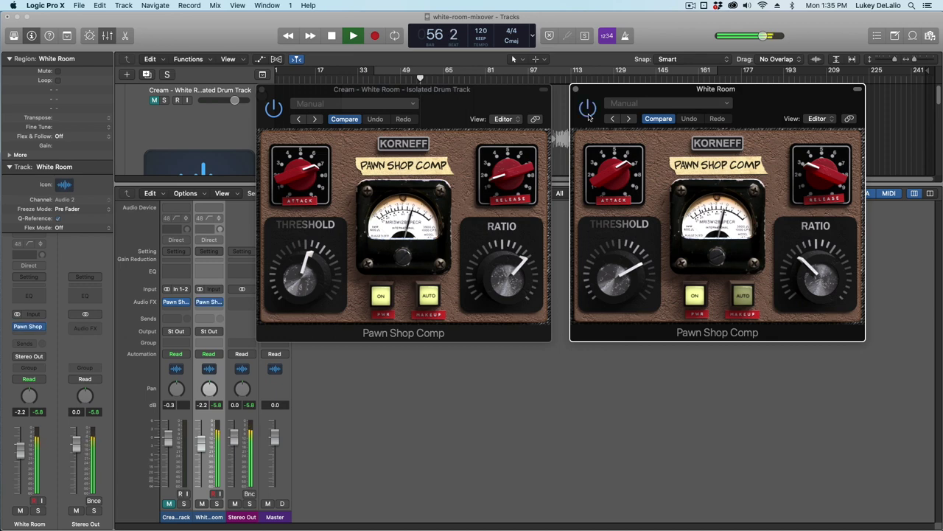
pyautogui.click(333, 36)
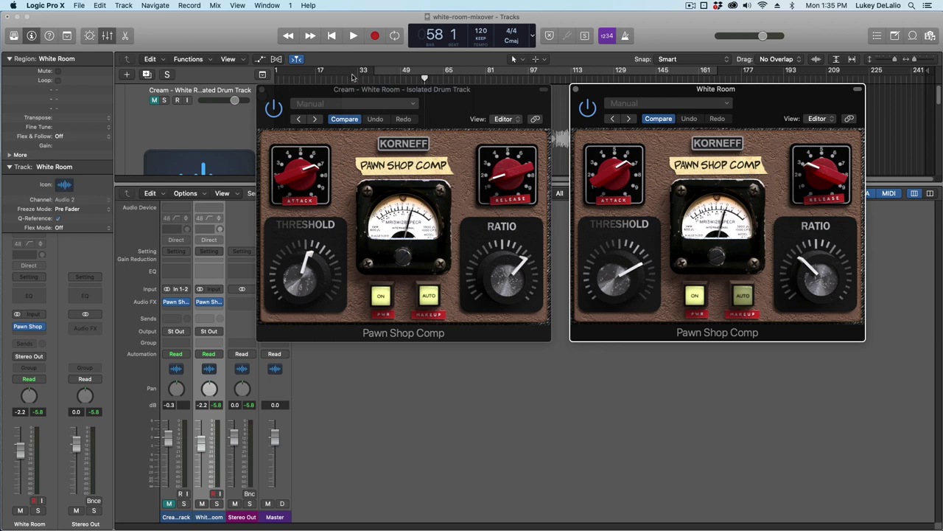
pyautogui.click(352, 35)
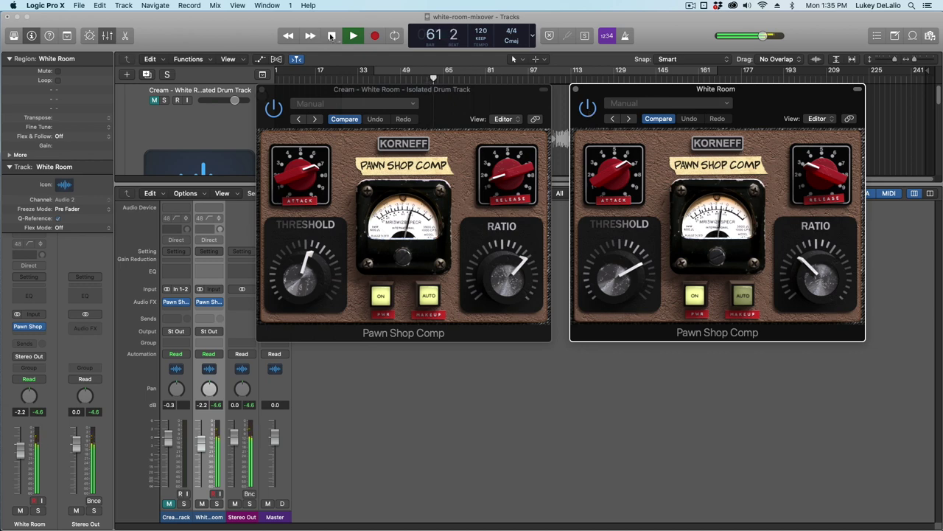
pyautogui.press('space')
# Set the weight tone control on the back of the White Room track's compressor to 4.0 dB during playback.
pyautogui.click(722, 147)
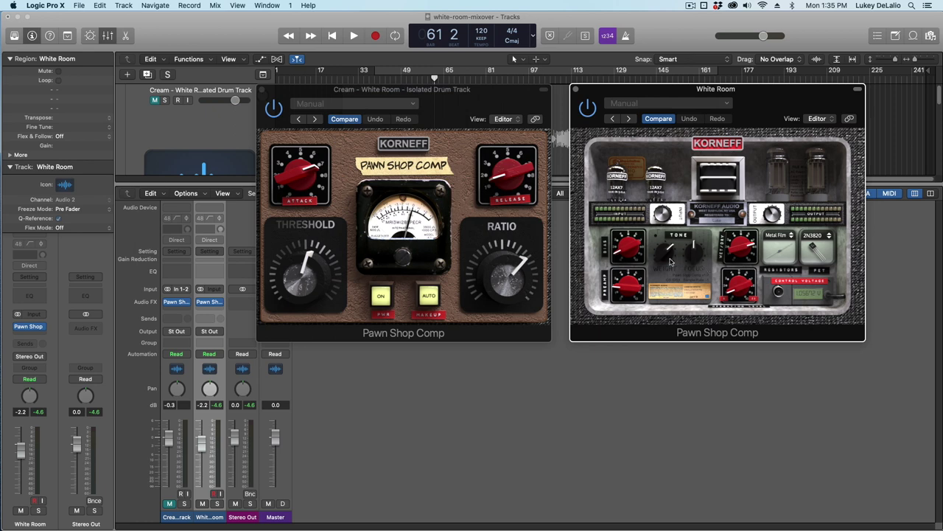
pyautogui.click(353, 37)
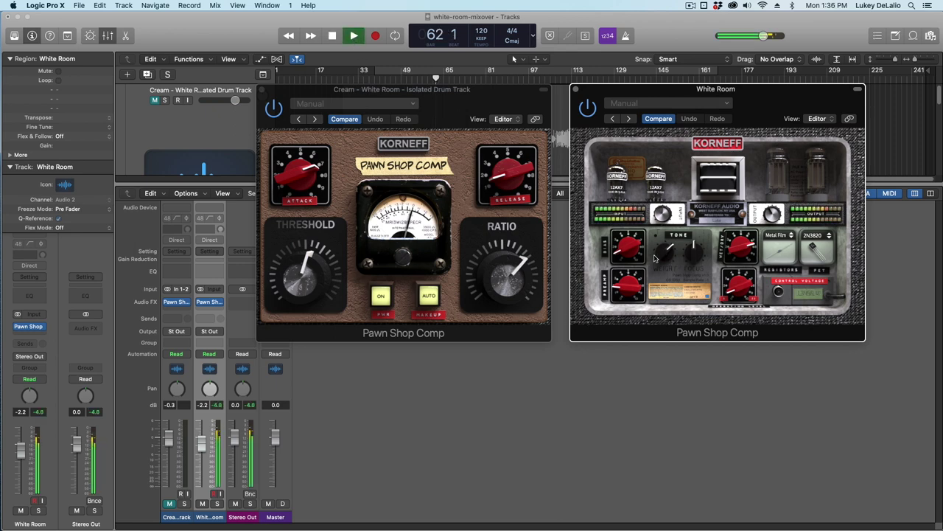
pyautogui.moveTo(658, 257)
pyautogui.moveTo(659, 214)
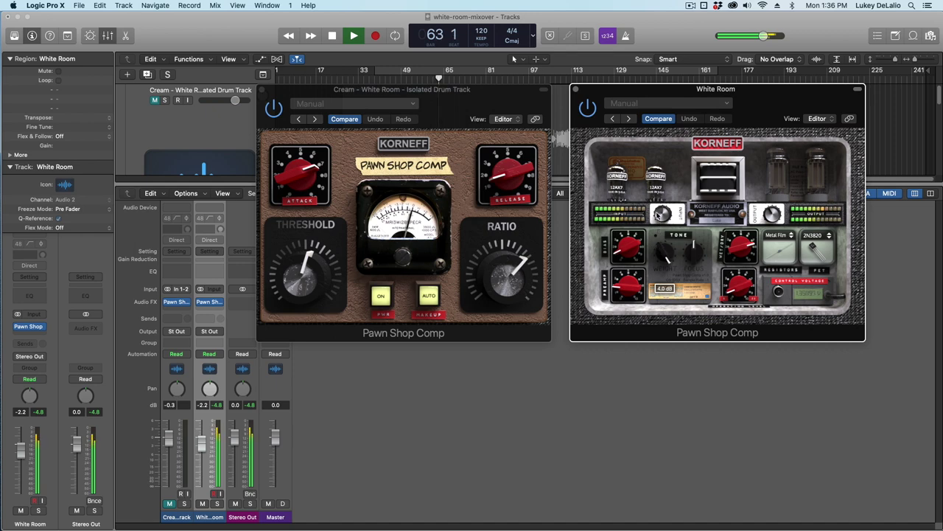
# Lower the weight tone control and raise the focus tone control on the back of the White Room track's compressor during playback.
pyautogui.moveTo(656, 249); pyautogui.dragTo(645, 243)
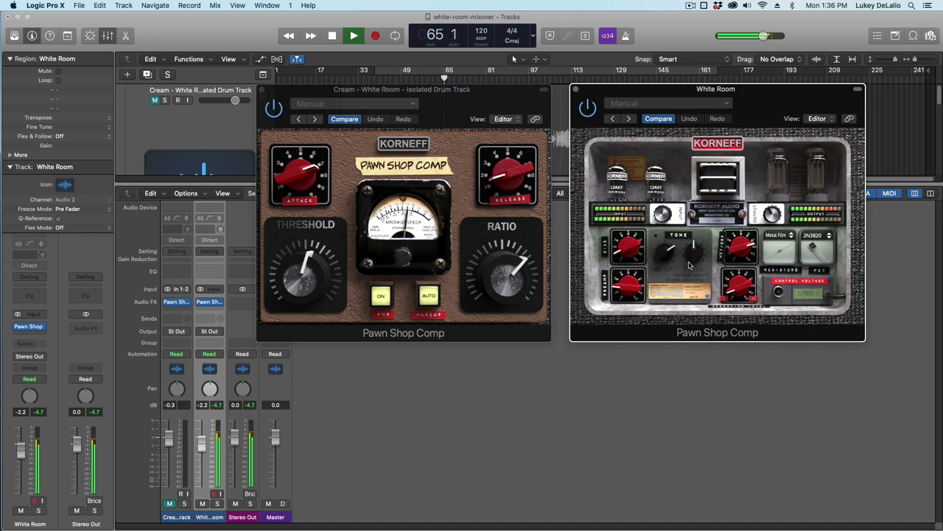
pyautogui.moveTo(691, 262)
pyautogui.moveTo(692, 263); pyautogui.dragTo(685, 194)
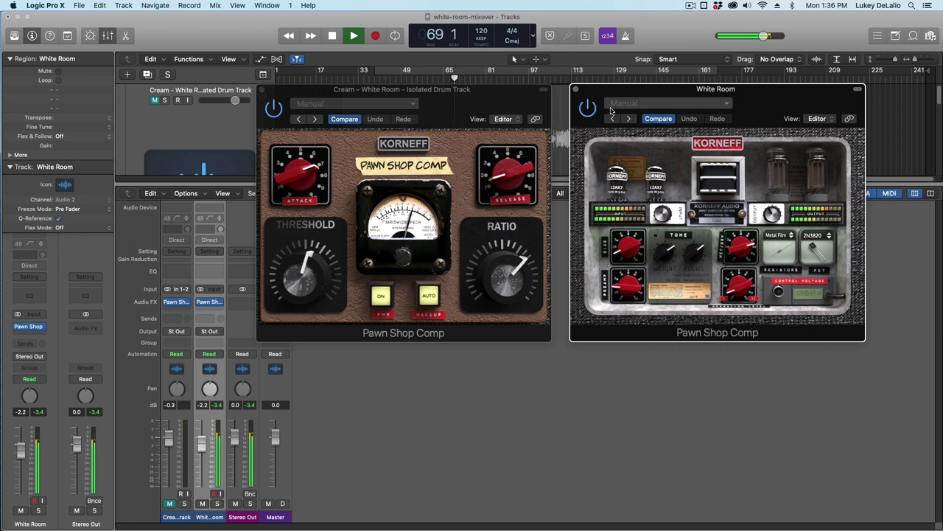
# Enable cycling over the drum region starting at bar 28 and stop playback.
pyautogui.rightClick(311, 35)
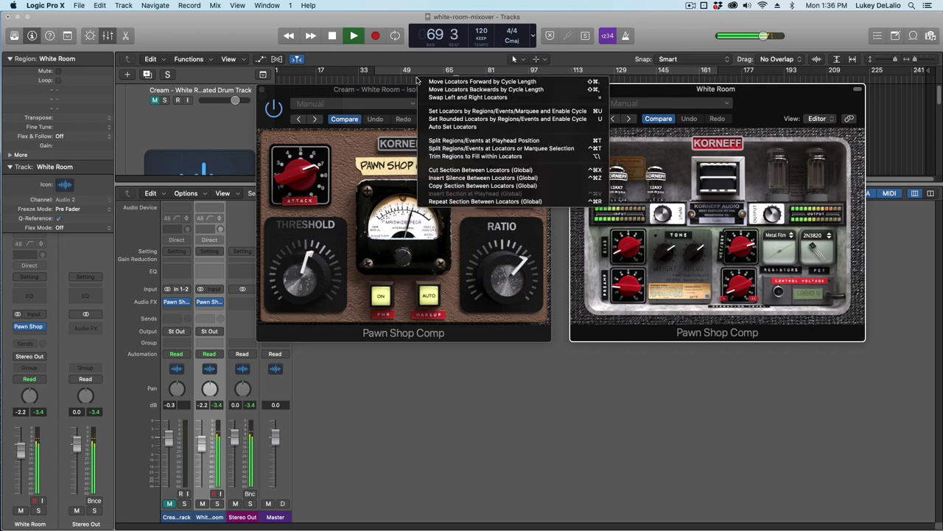
pyautogui.click(331, 35)
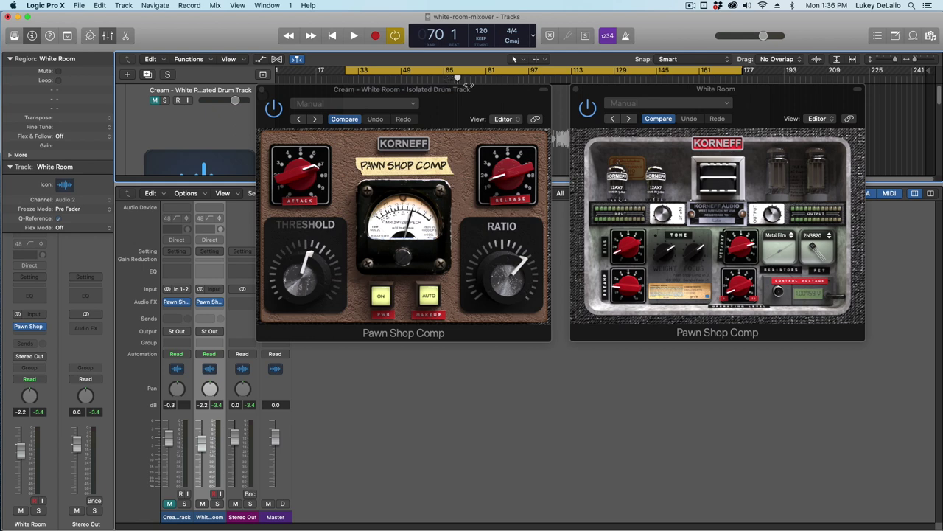
# Bypass the White Room track's compressor, audition the drums around bars 65 to 69, and stop playback.
pyautogui.click(575, 115)
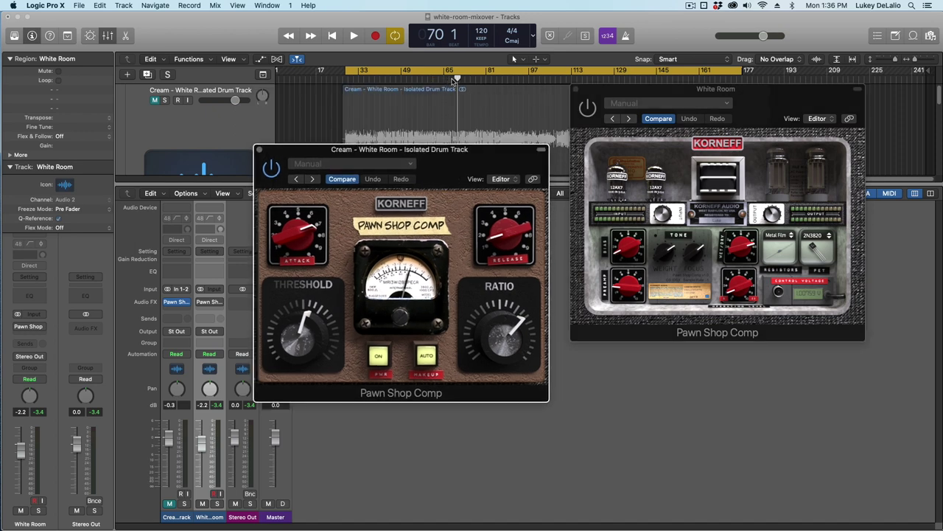
pyautogui.click(449, 78)
pyautogui.press('space')
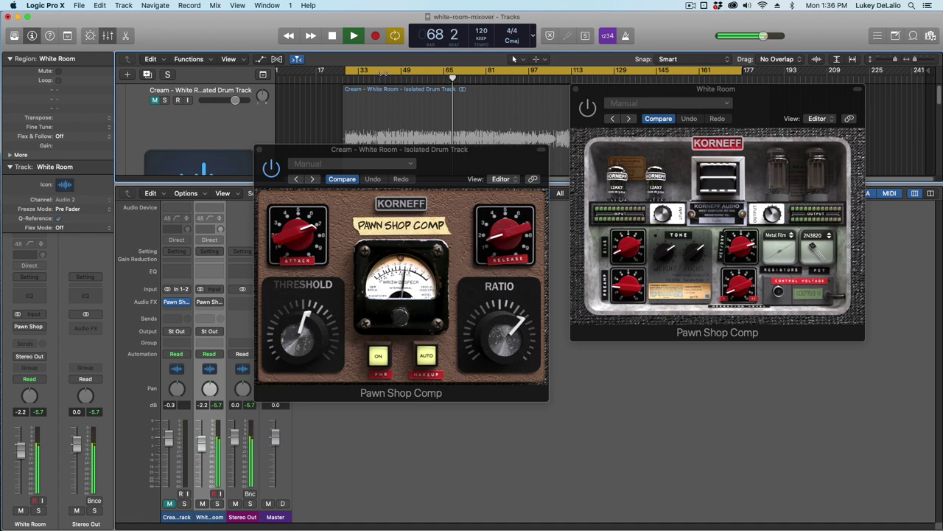
pyautogui.press('space')
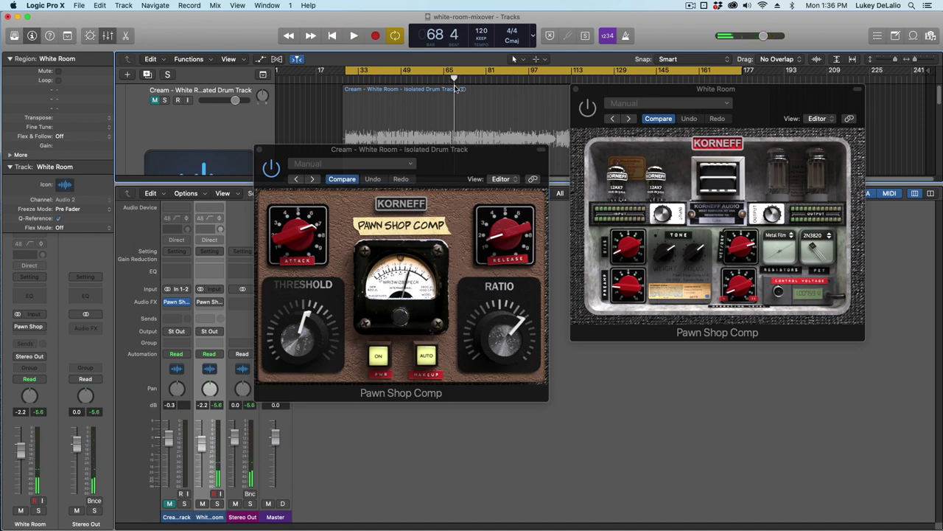
pyautogui.click(447, 80)
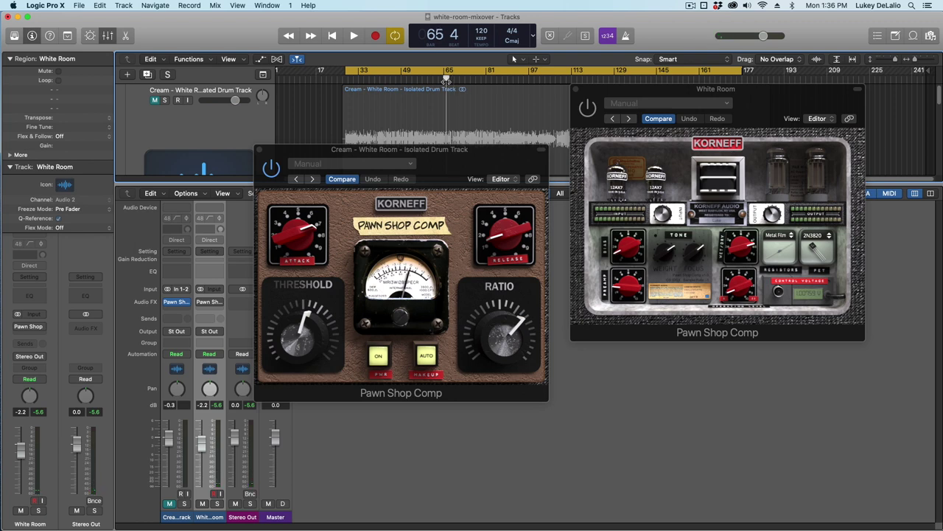
pyautogui.press('space')
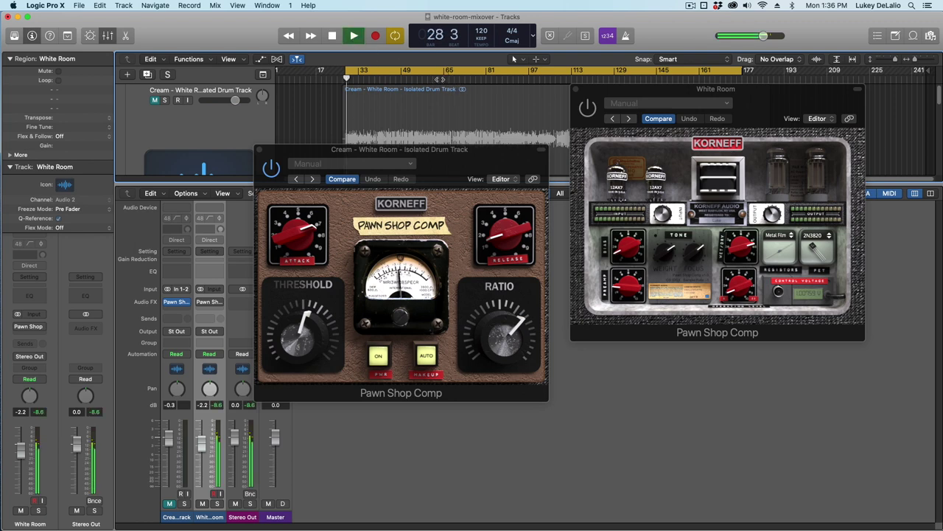
pyautogui.press('space')
pyautogui.press('space')
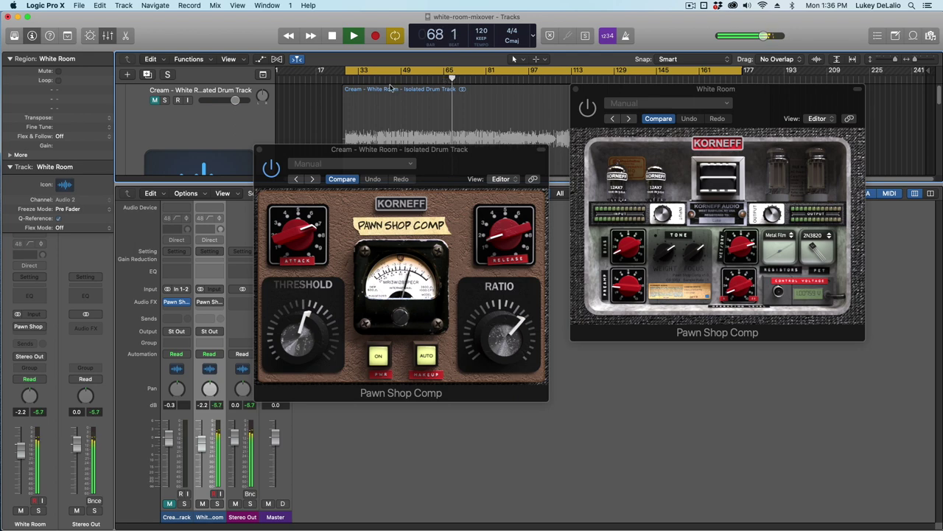
pyautogui.click(333, 36)
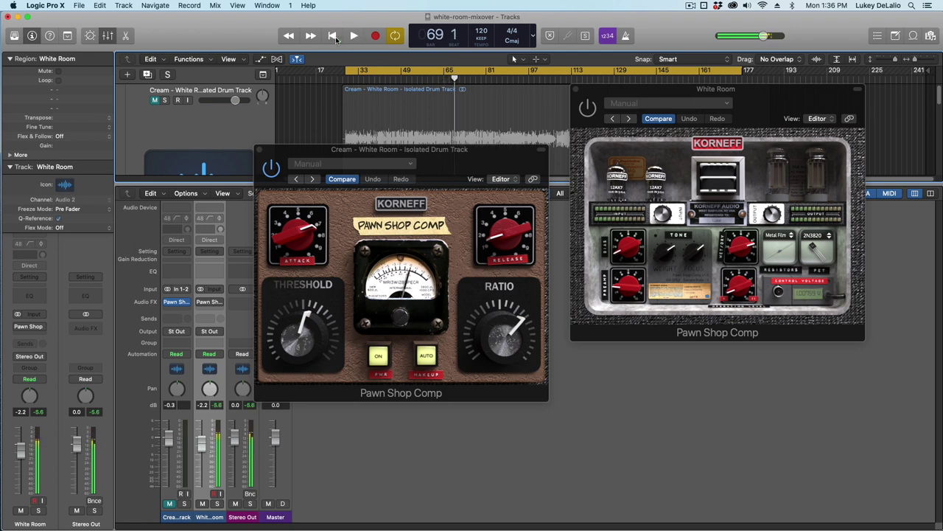
# Re-enable the White Room track's compressor, play the drums from about bar 66 for comparison, and stop.
pyautogui.click(580, 109)
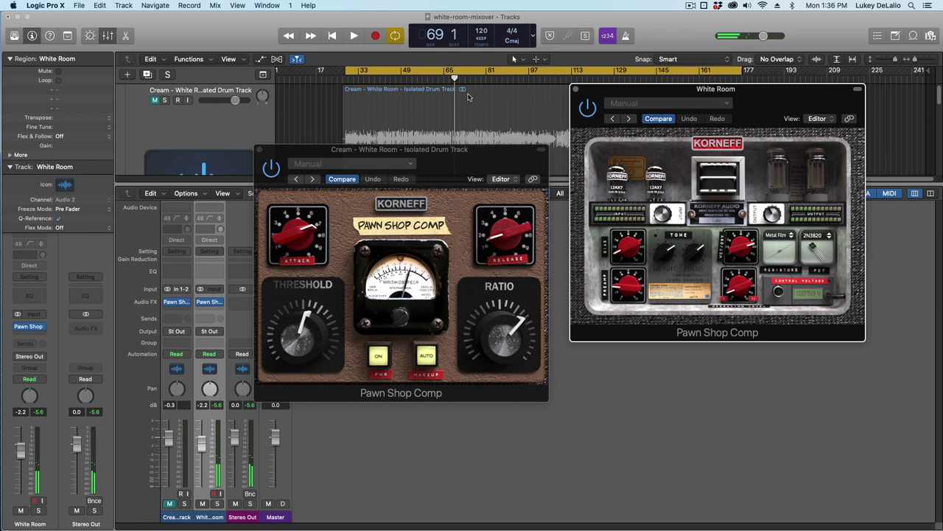
pyautogui.click(447, 78)
pyautogui.press('space')
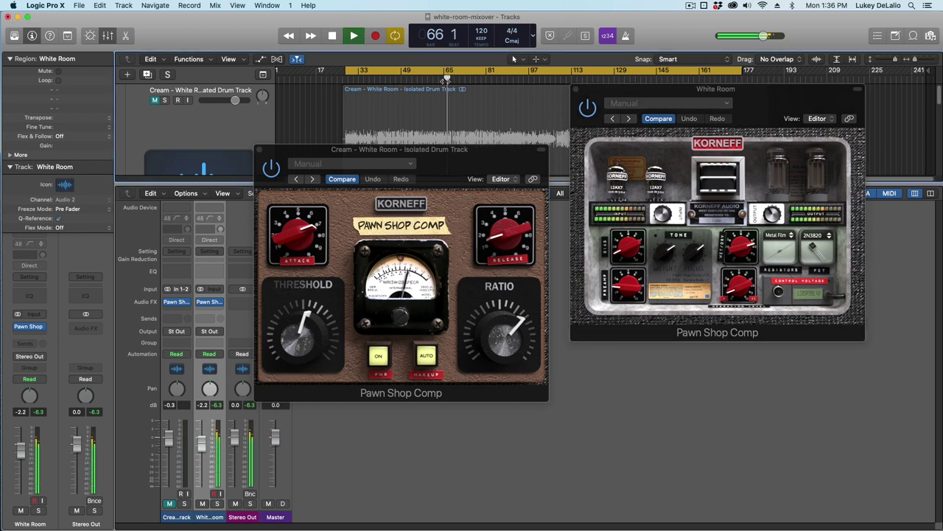
pyautogui.click(333, 36)
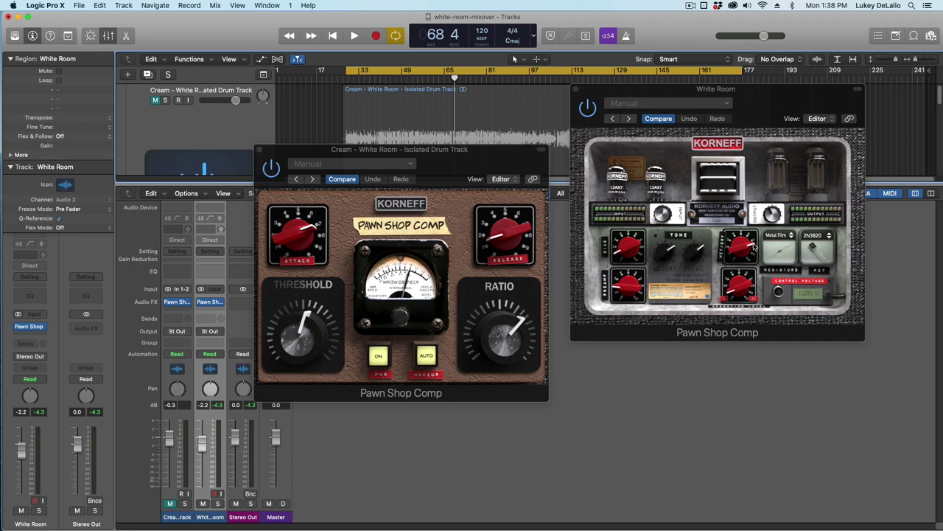
# Play from bar 28, sweep the upper red knob beside the White Room compressor's resistor selector down to 0% and back up repeatedly, then stop.
pyautogui.click(354, 36)
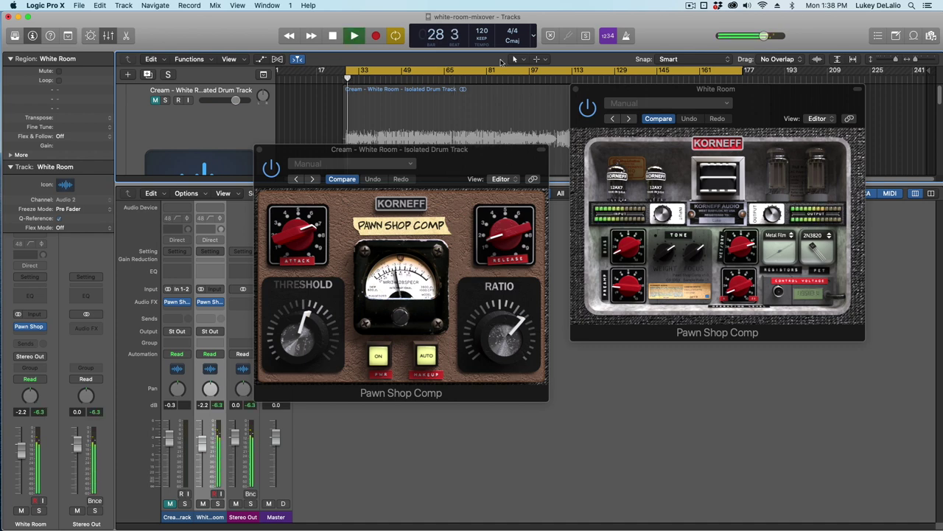
pyautogui.click(728, 274)
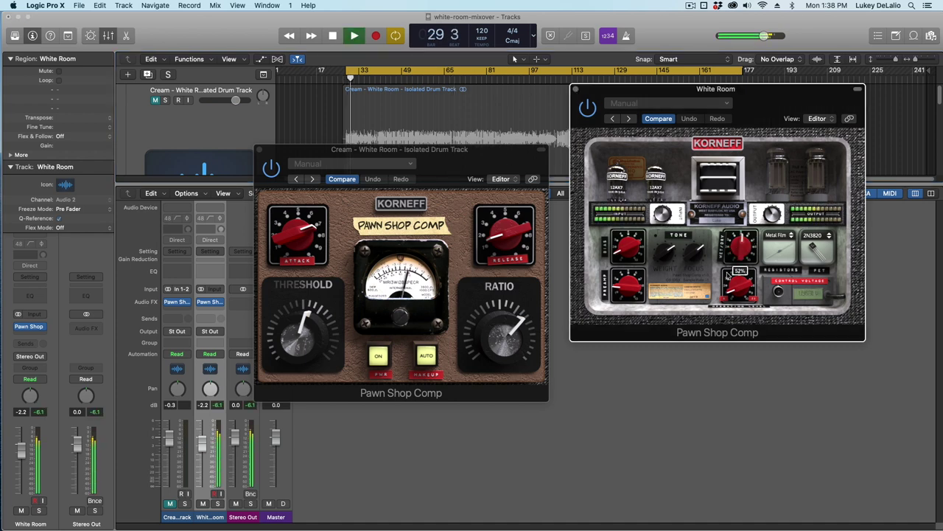
pyautogui.moveTo(728, 274); pyautogui.dragTo(727, 370)
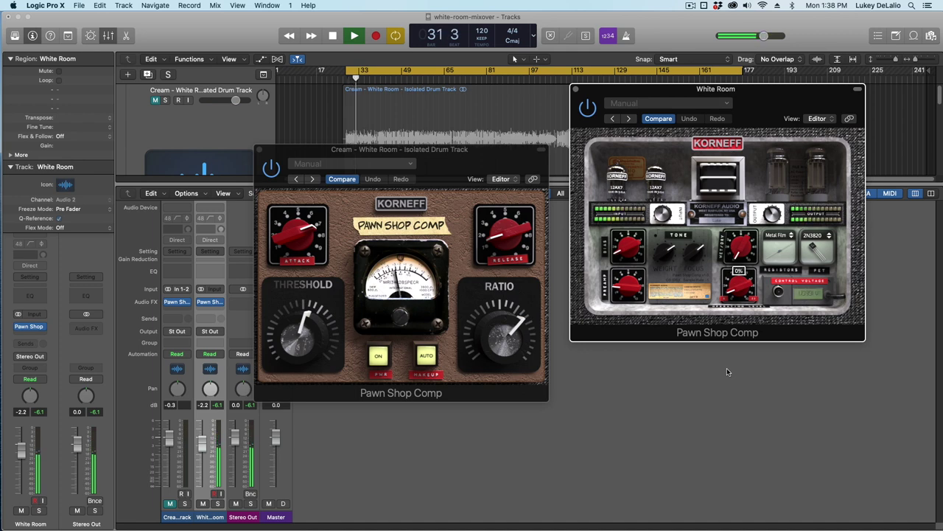
pyautogui.moveTo(726, 372); pyautogui.dragTo(734, 236)
pyautogui.moveTo(771, 213)
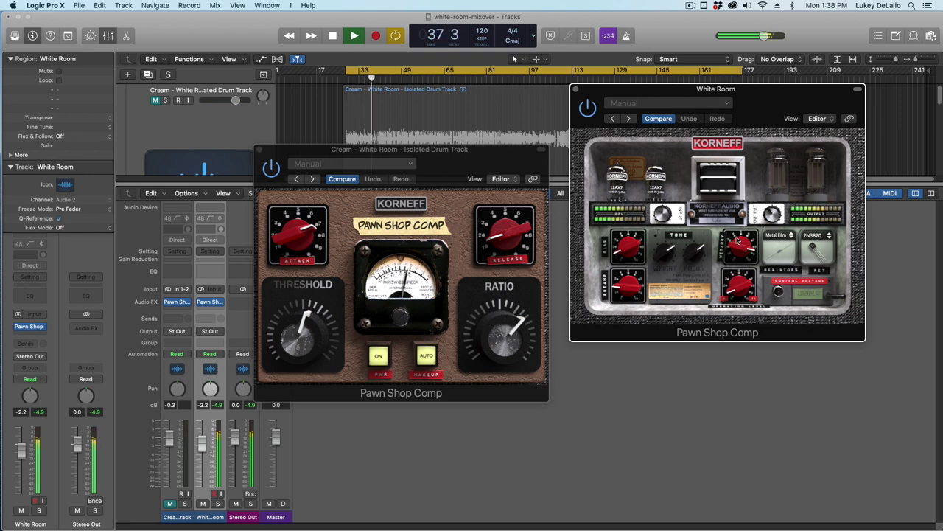
pyautogui.moveTo(738, 242); pyautogui.dragTo(643, 480)
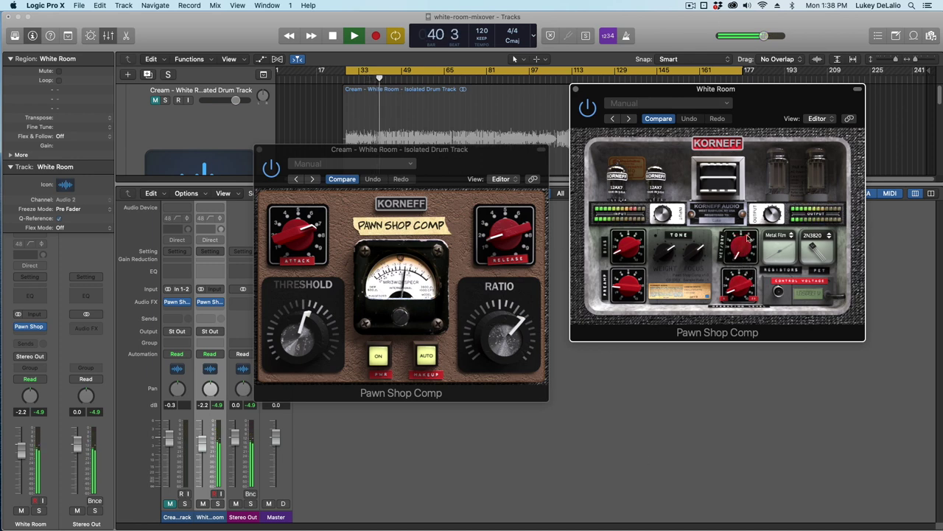
pyautogui.moveTo(748, 238); pyautogui.dragTo(730, 258)
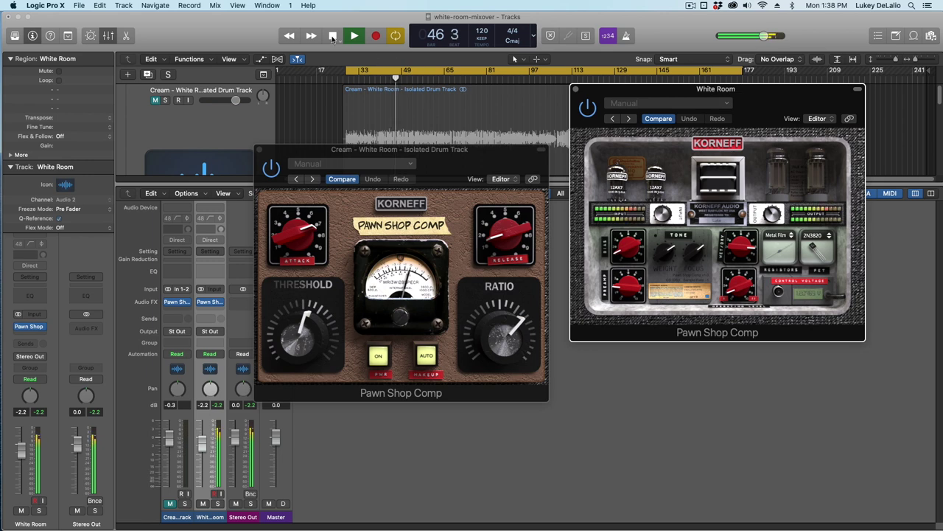
pyautogui.click(332, 39)
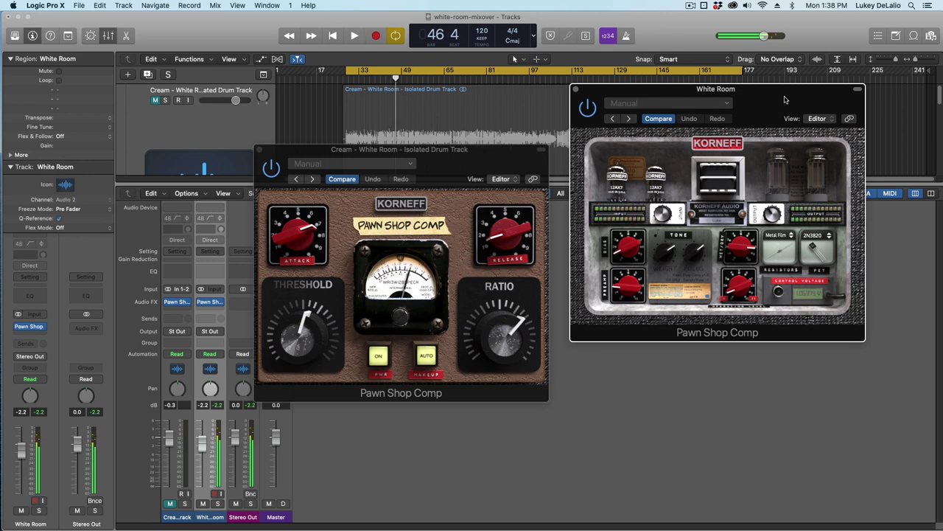
# Play the White Room drums from bar 55 and set the compressor's FET type to 2N5486.
pyautogui.click(829, 237)
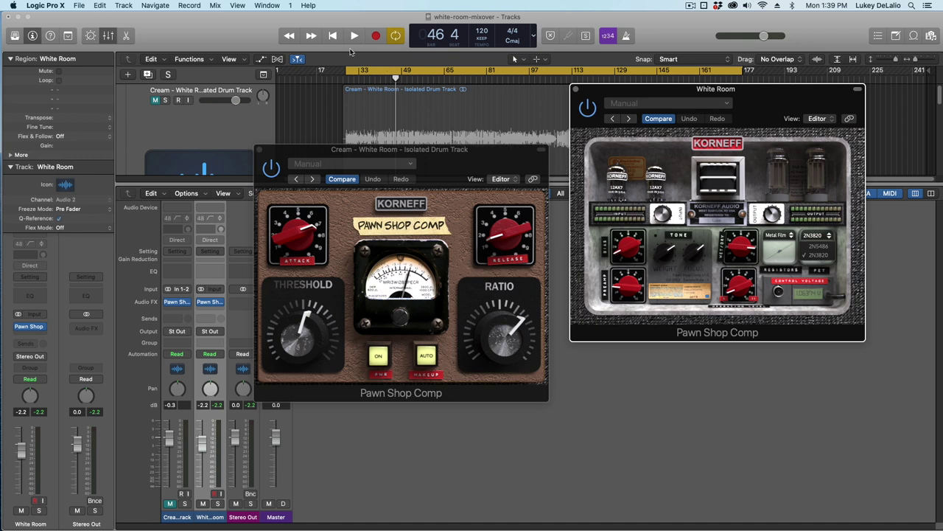
pyautogui.press('space')
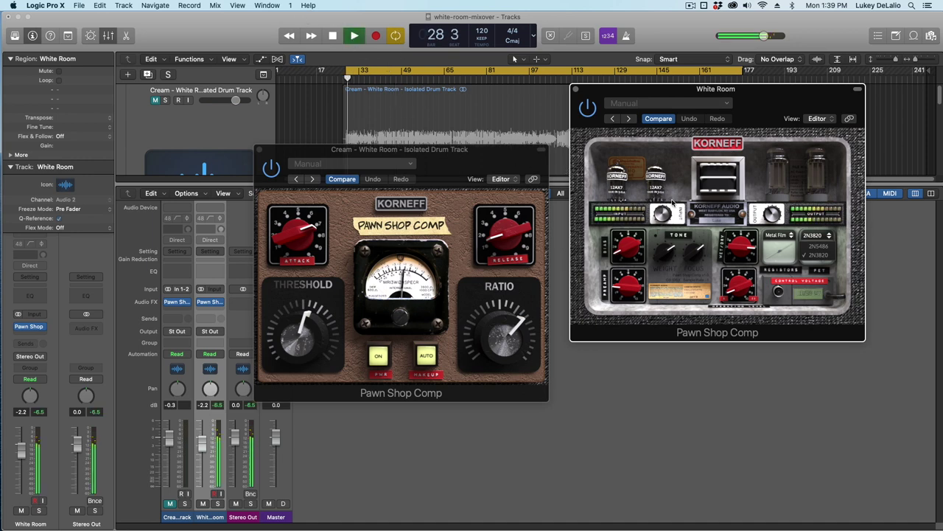
pyautogui.click(418, 78)
pyautogui.press('space')
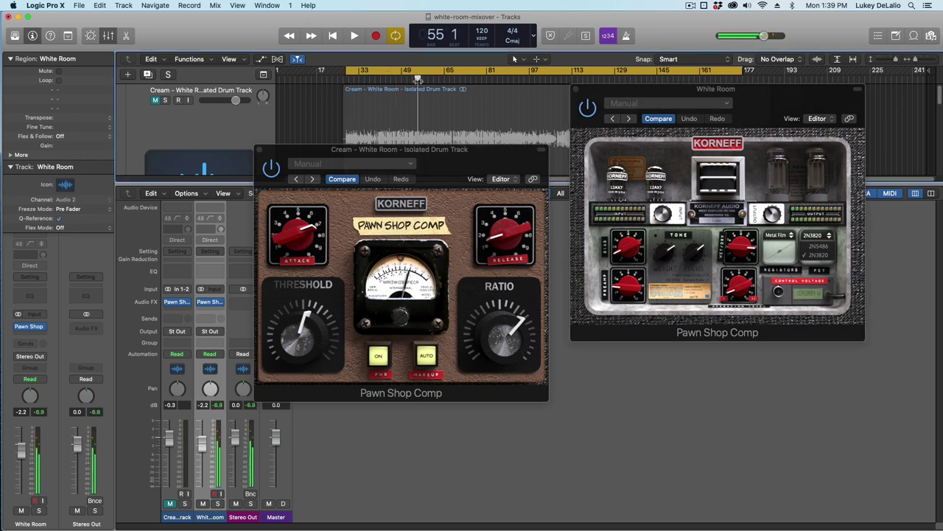
pyautogui.click(812, 245)
pyautogui.click(813, 238)
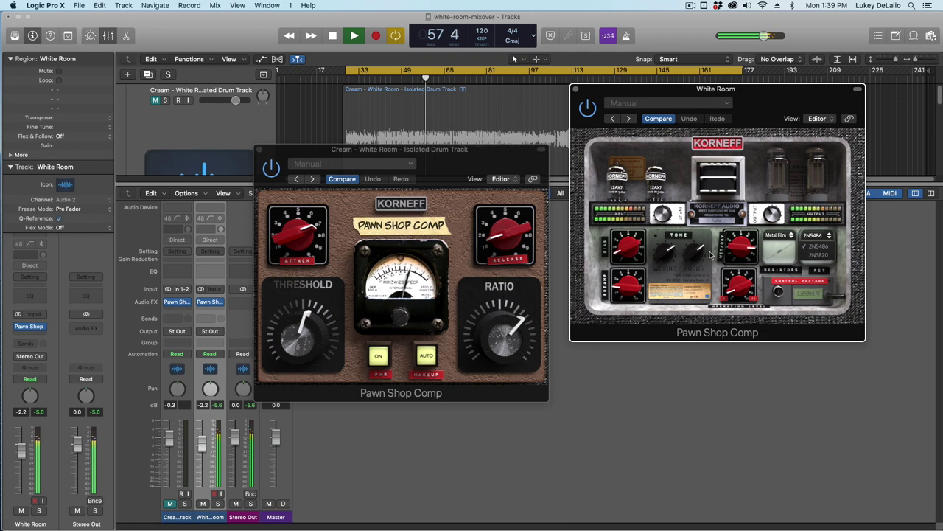
# Raise the upper red knob beside the resistor selector, set the White Room compressor's FET type to 2N3820, and stop playback.
pyautogui.click(825, 245)
pyautogui.click(825, 245)
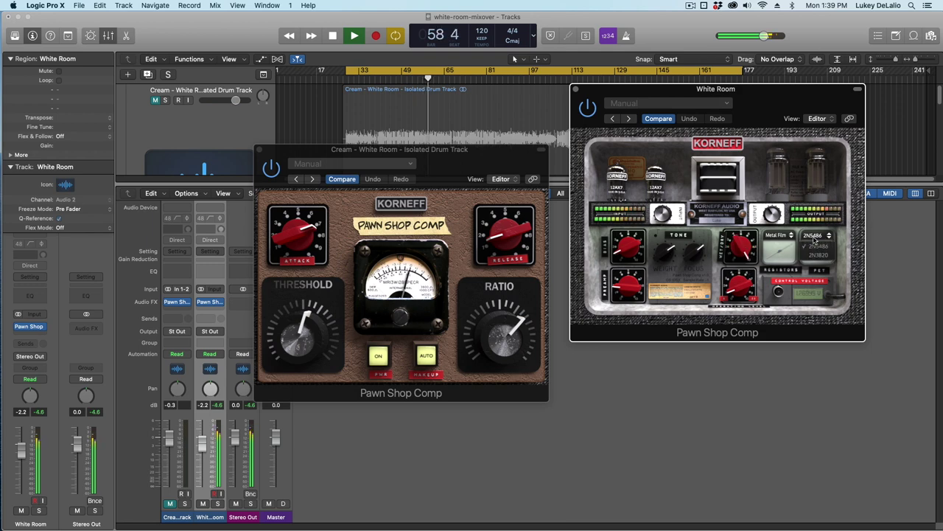
pyautogui.click(814, 254)
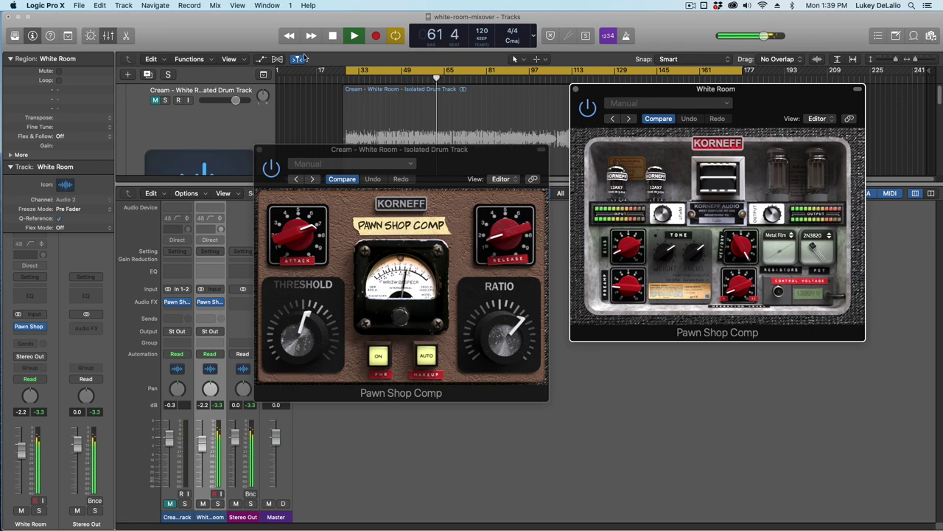
pyautogui.press('space')
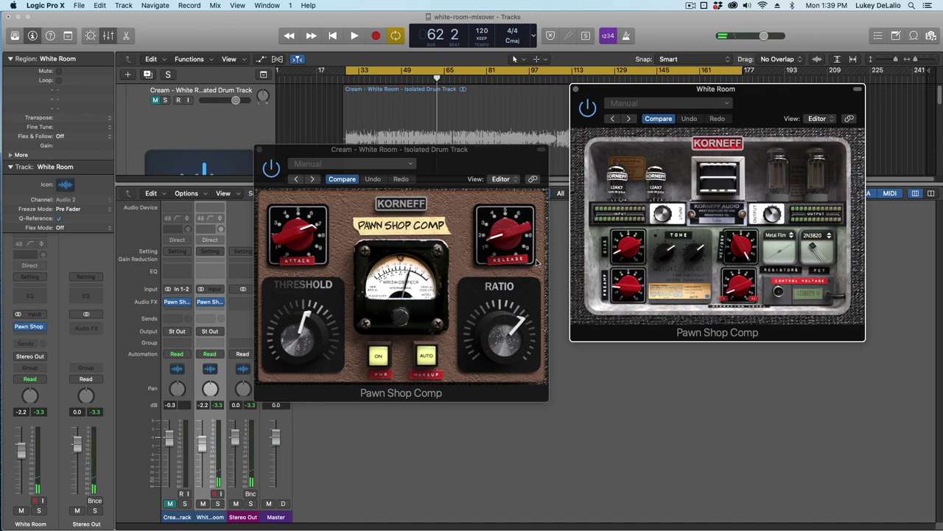
# Set the White Room compressor's FET type to 2N5486 and play the drums from about bar 73.
pyautogui.click(808, 235)
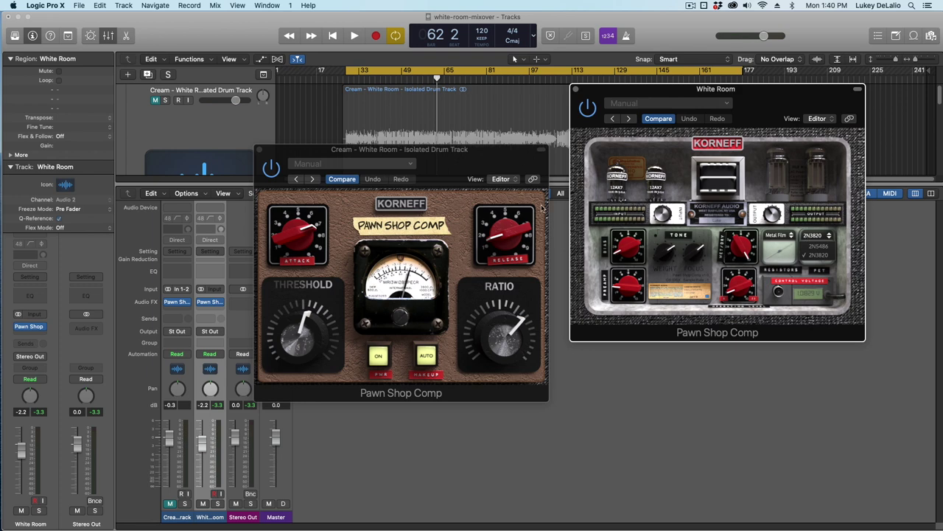
pyautogui.click(817, 245)
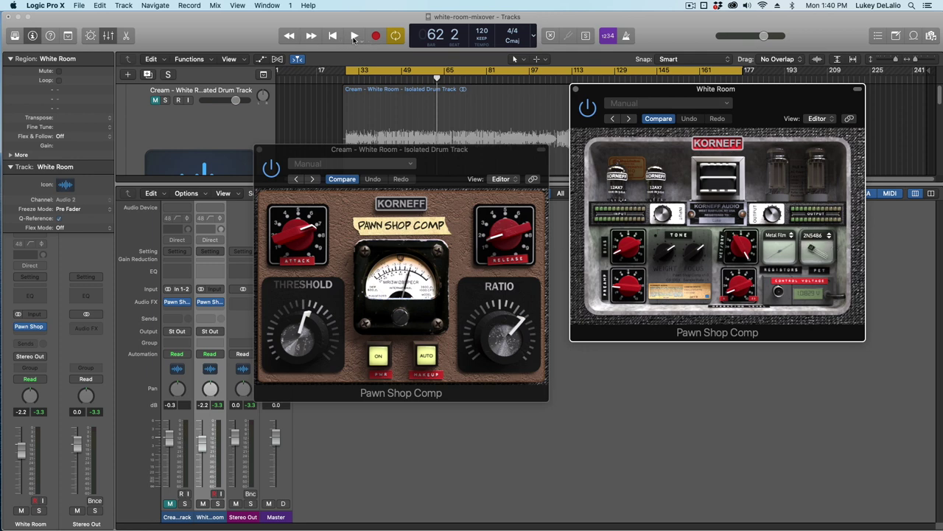
pyautogui.click(354, 36)
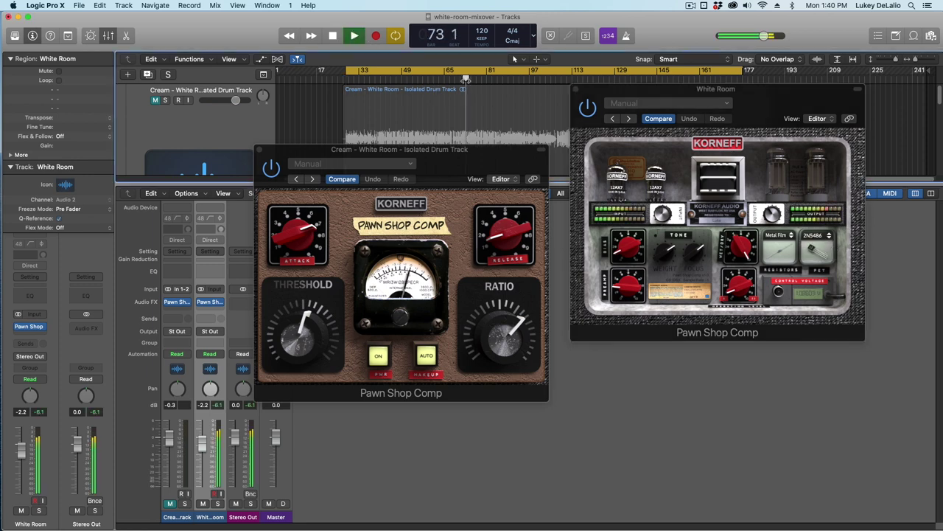
# Alternate the White Room compressor's FET type between 2N3820 and 2N5486 during playback, leave it on 2N3820, and stop.
pyautogui.click(823, 240)
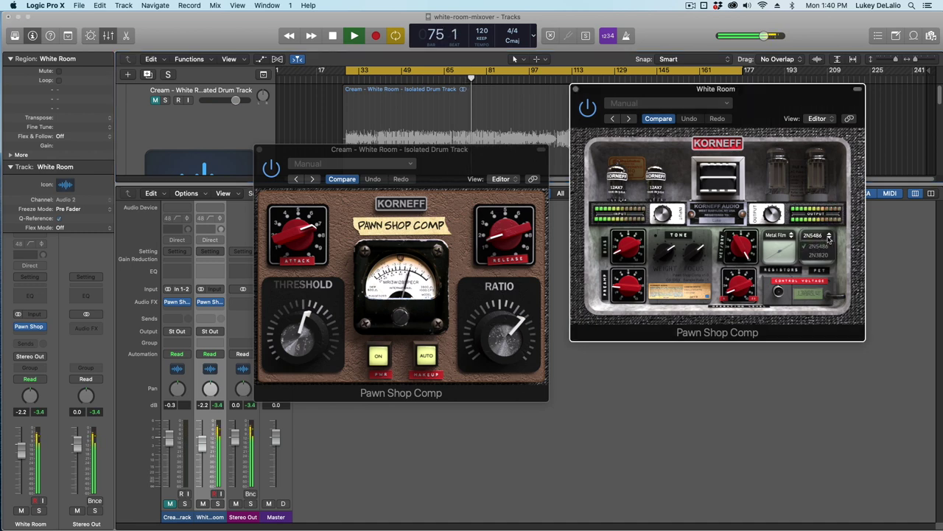
pyautogui.click(822, 241)
pyautogui.click(820, 254)
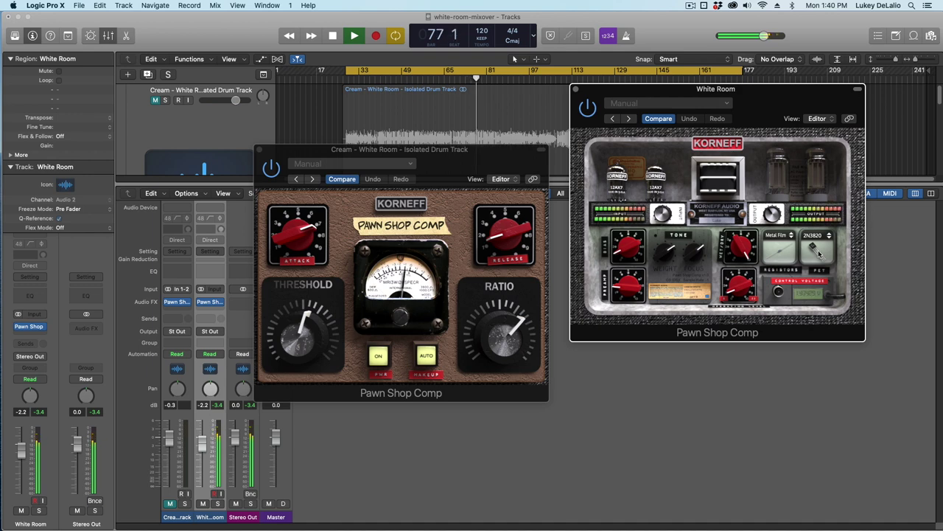
pyautogui.click(827, 237)
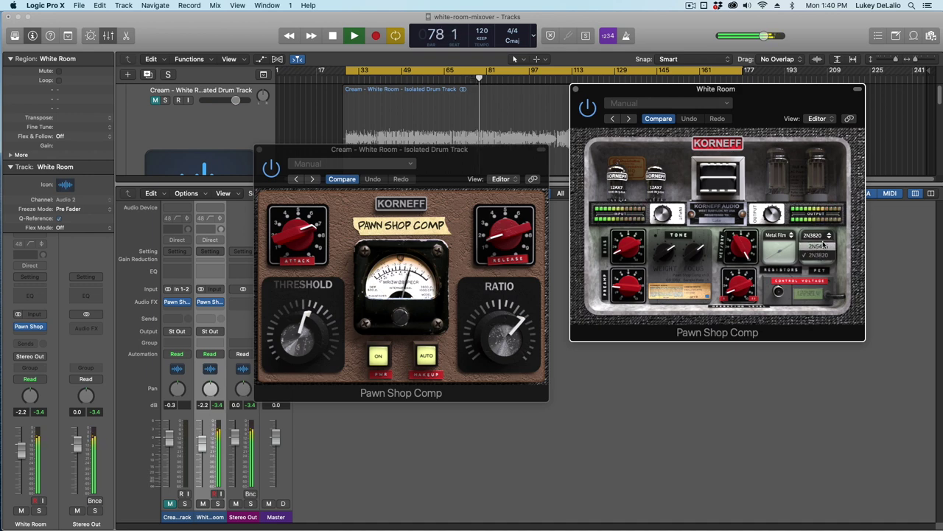
pyautogui.click(823, 245)
pyautogui.click(827, 237)
pyautogui.click(818, 255)
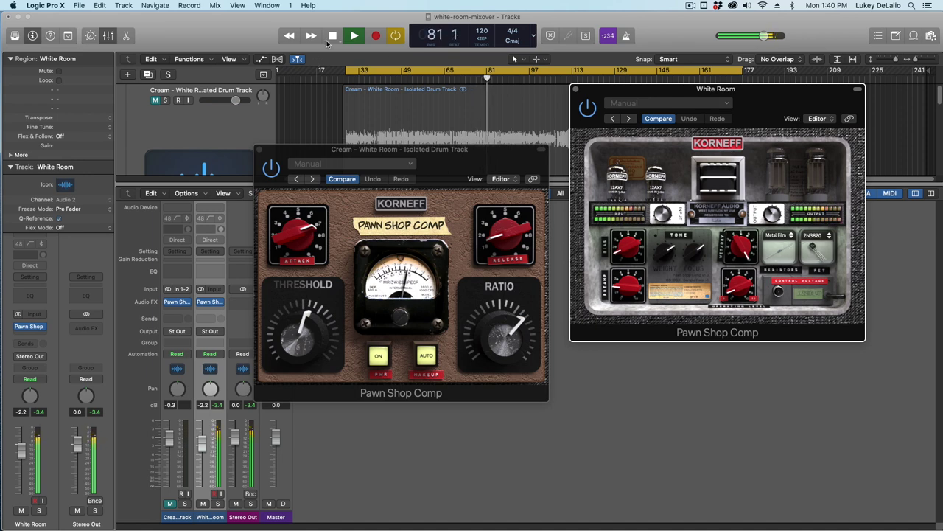
pyautogui.click(333, 36)
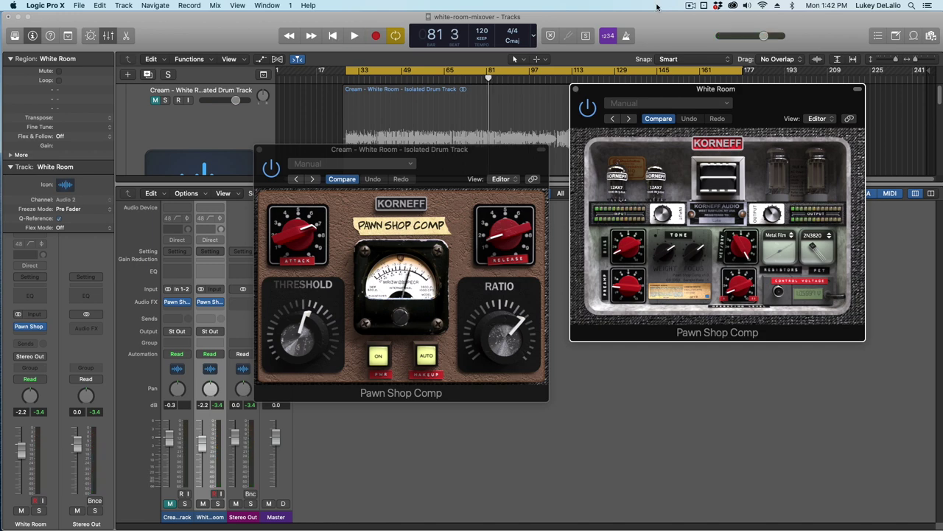